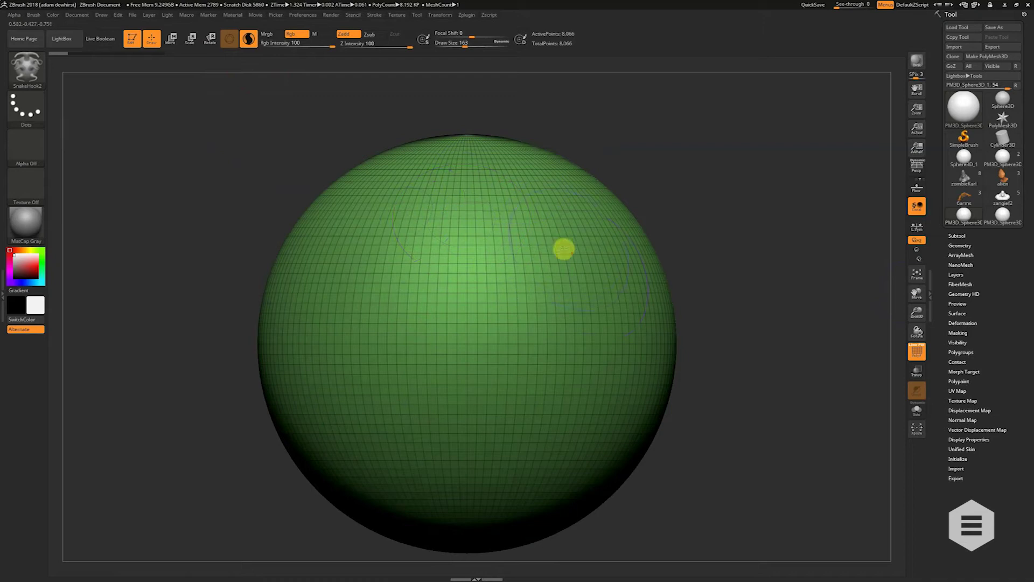
- Pull a long tapering horn out of the sphere's upper right side with the SnakeHook2 brush
{"action": "mouse_move", "coordinate": [512, 227]}
{"action": "left_mouse_down"}
{"action": "mouse_move", "coordinate": [584, 189]}
{"action": "mouse_move", "coordinate": [716, 183]}
{"action": "mouse_move", "coordinate": [779, 144]}
{"action": "left_mouse_up"}
{"action": "left_click_drag", "start_coordinate": [917, 310], "coordinate": [813, 299]}
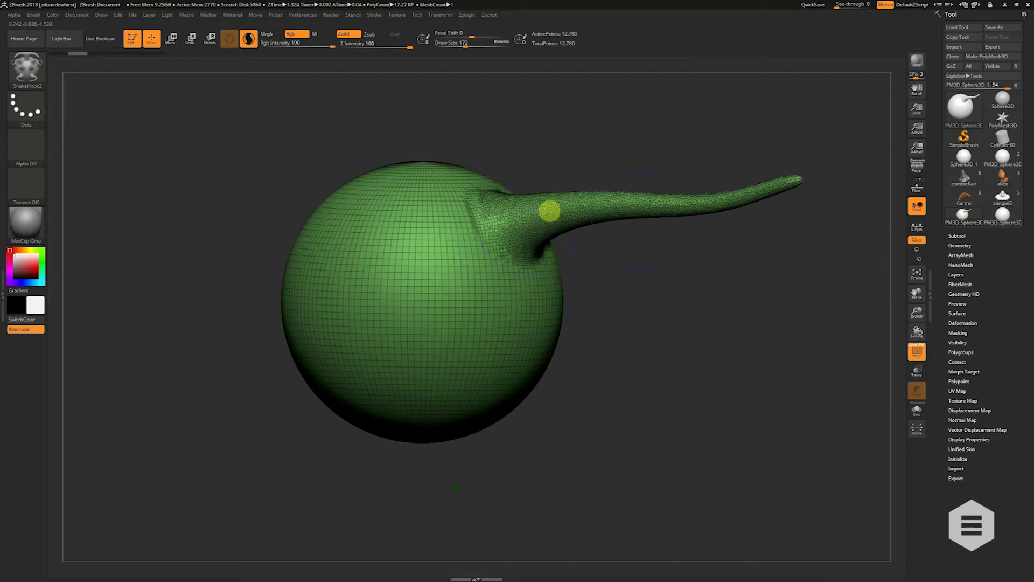
{"action": "left_click_drag", "start_coordinate": [586, 156], "coordinate": [587, 161]}
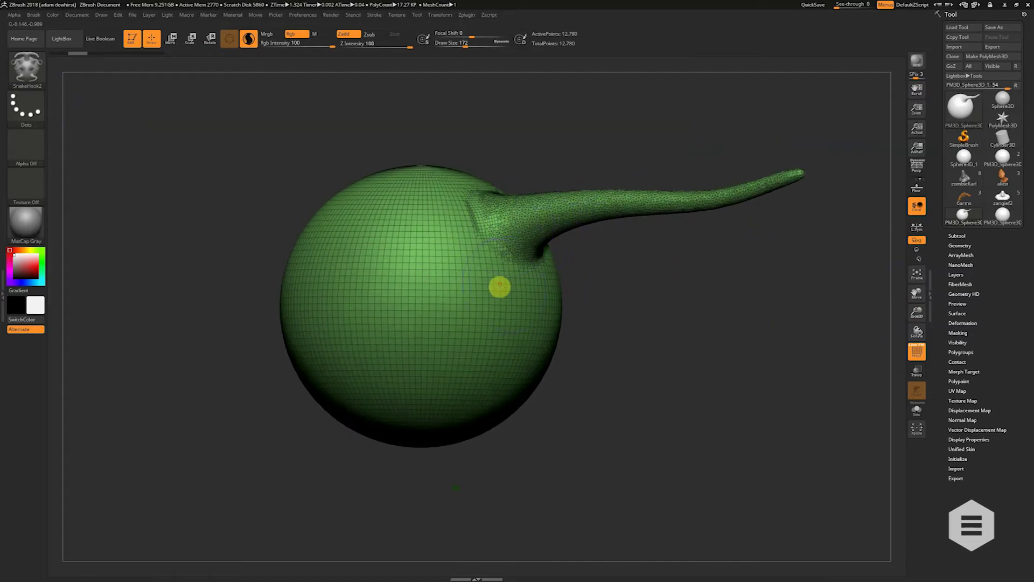
- Set the draw size to 167 and pull a second, shorter horn out of the sphere just above the first
{"action": "key", "text": "s"}
{"action": "left_click", "coordinate": [492, 238]}
{"action": "key", "text": "s"}
{"action": "key", "text": "s"}
{"action": "left_click_drag", "start_coordinate": [467, 175], "coordinate": [666, 141]}
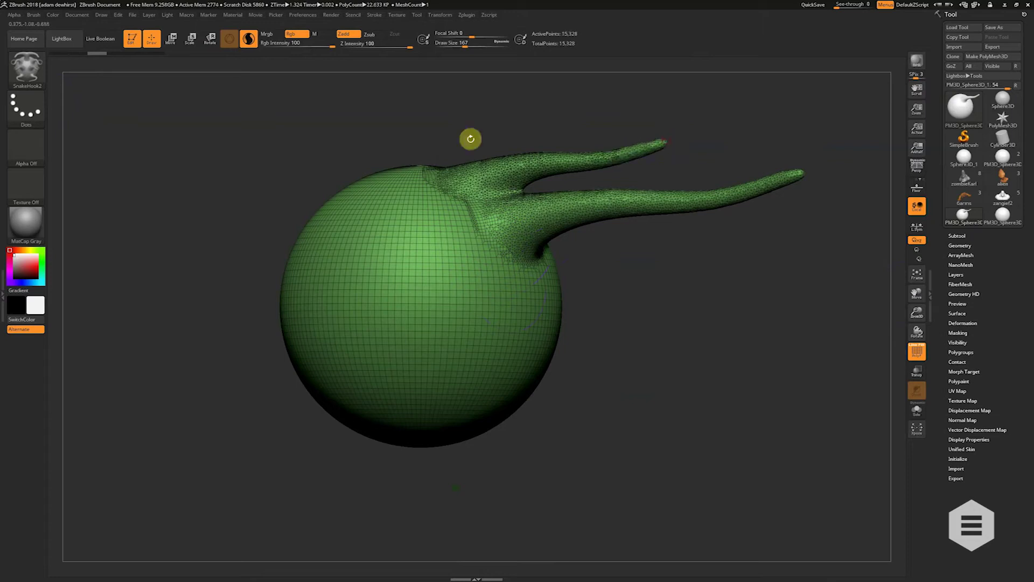
- Smooth the surface around the bases of the two horns and push a round cavity into the sphere beneath them
{"action": "mouse_move", "coordinate": [464, 146]}
{"action": "left_mouse_down"}
{"action": "mouse_move", "coordinate": [441, 208]}
{"action": "mouse_move", "coordinate": [468, 243]}
{"action": "mouse_move", "coordinate": [457, 283]}
{"action": "mouse_move", "coordinate": [451, 221]}
{"action": "mouse_move", "coordinate": [467, 259]}
{"action": "left_mouse_up"}
{"action": "key", "text": "shift"}
{"action": "mouse_move", "coordinate": [630, 289]}
{"action": "left_mouse_down"}
{"action": "mouse_move", "coordinate": [506, 299]}
{"action": "mouse_move", "coordinate": [453, 286]}
{"action": "left_mouse_up"}
{"action": "left_click_drag", "start_coordinate": [610, 309], "coordinate": [603, 299]}
- Reduce the draw size to 71 and pull a short thin horn out of the sphere's top behind the larger horns
{"action": "key", "text": "["}
{"action": "key", "text": "["}
{"action": "key", "text": "["}
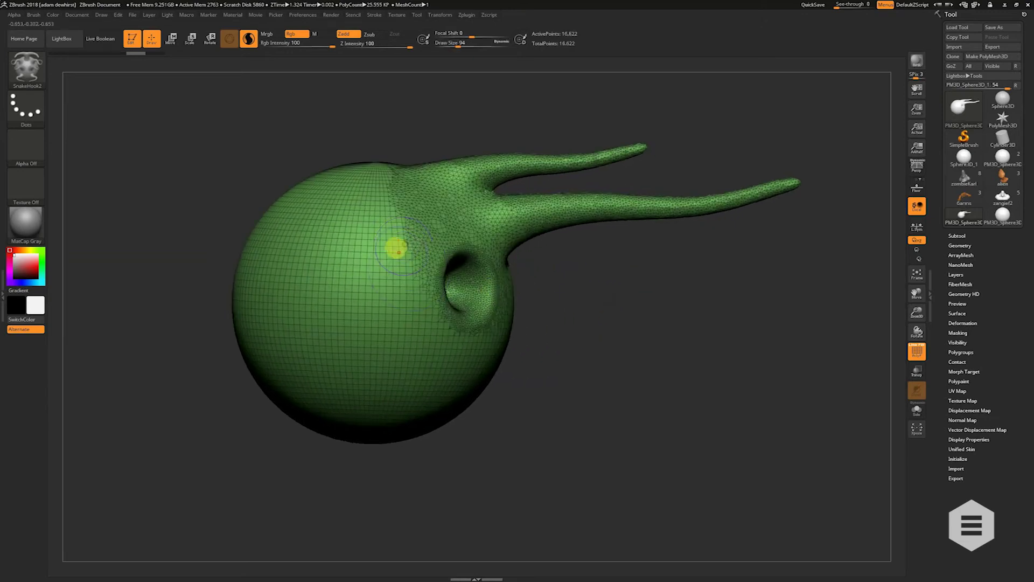
{"action": "key", "text": "s"}
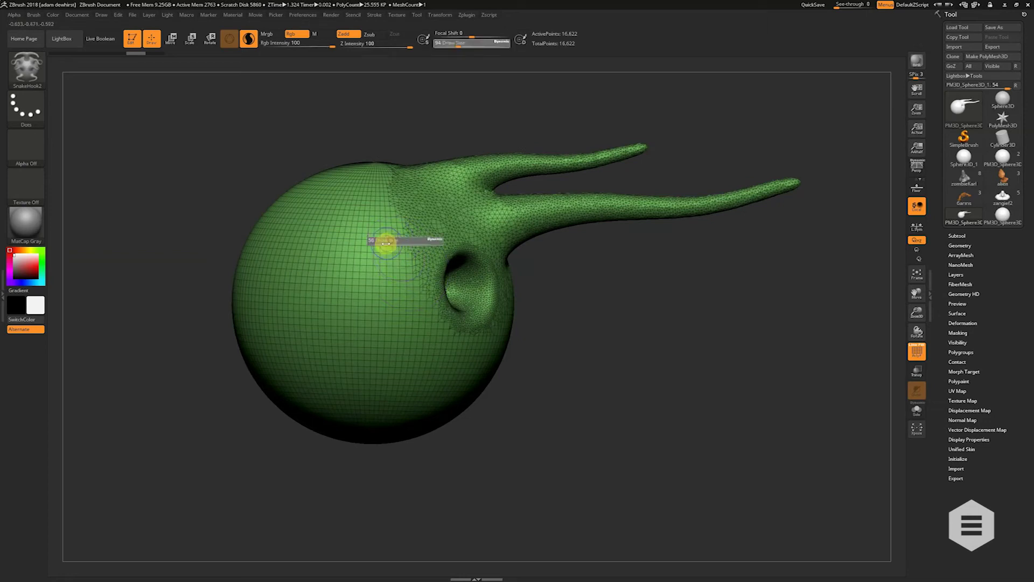
{"action": "mouse_move", "coordinate": [386, 243]}
{"action": "left_mouse_down"}
{"action": "mouse_move", "coordinate": [321, 276]}
{"action": "mouse_move", "coordinate": [370, 247]}
{"action": "left_mouse_up"}
{"action": "key", "text": "ctrl"}
{"action": "key", "text": "ctrl+z"}
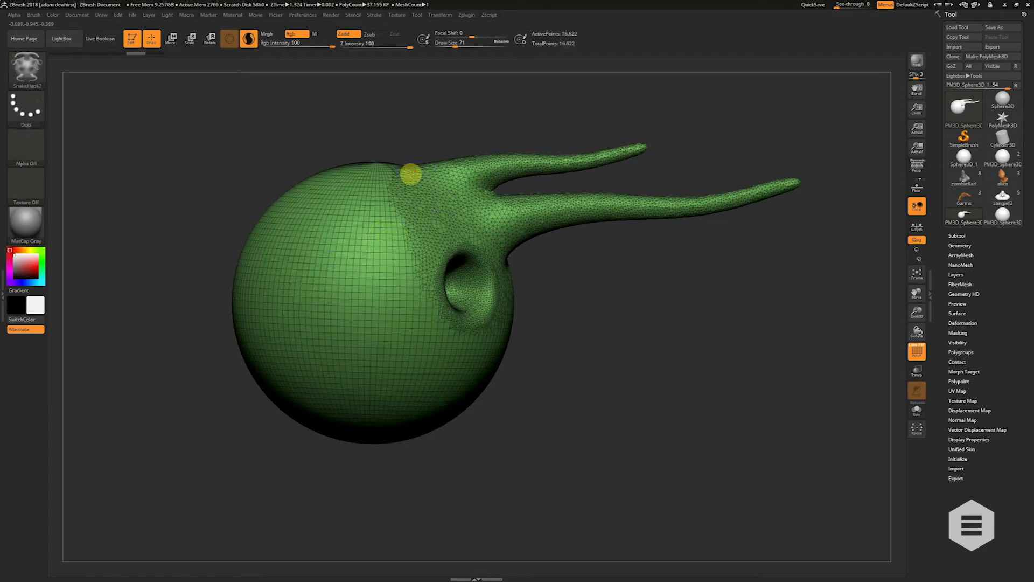
{"action": "mouse_move", "coordinate": [403, 171]}
{"action": "left_mouse_down"}
{"action": "mouse_move", "coordinate": [438, 138]}
{"action": "mouse_move", "coordinate": [480, 126]}
{"action": "left_mouse_up"}
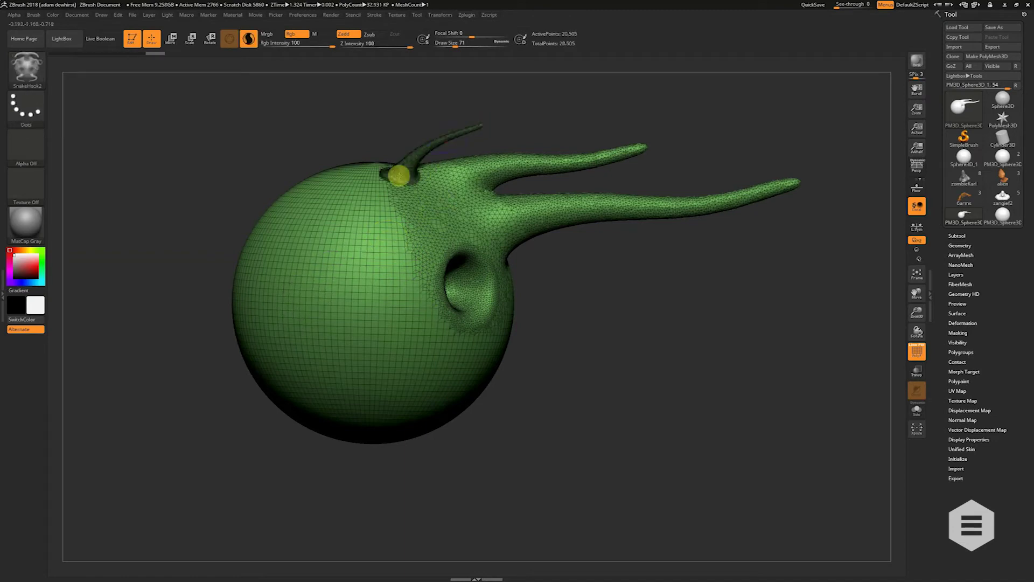
- Pull a broad jaw out of the lower front at draw size 286 and smooth the area behind it at draw size 212
{"action": "key", "text": "s"}
{"action": "mouse_move", "coordinate": [518, 341]}
{"action": "left_mouse_down"}
{"action": "mouse_move", "coordinate": [501, 369]}
{"action": "mouse_move", "coordinate": [538, 379]}
{"action": "mouse_move", "coordinate": [629, 364]}
{"action": "left_mouse_up"}
{"action": "key", "text": "s"}
{"action": "left_click", "coordinate": [532, 376]}
{"action": "left_click_drag", "start_coordinate": [647, 279], "coordinate": [616, 284]}
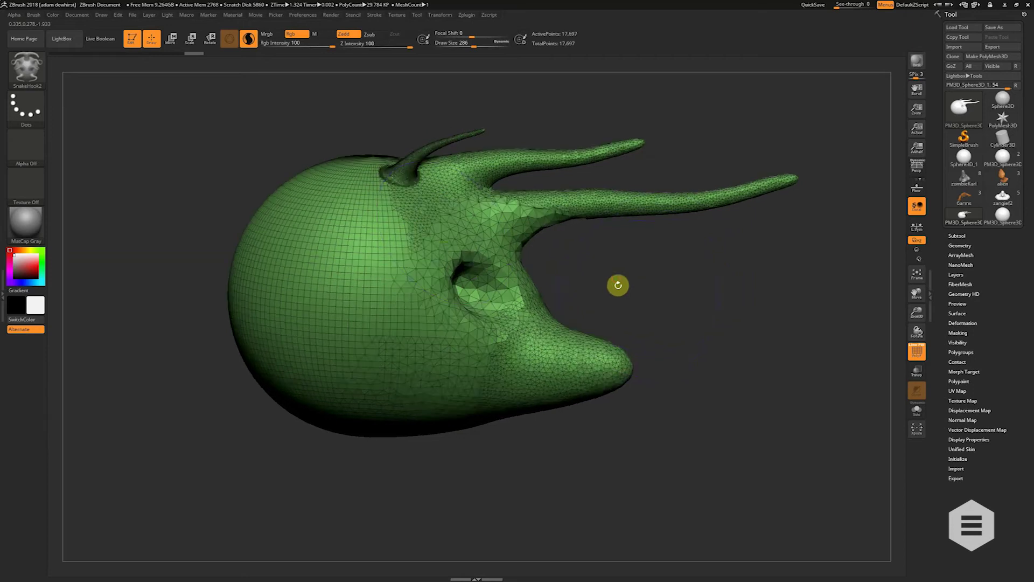
{"action": "key", "text": "shift"}
{"action": "mouse_move", "coordinate": [466, 376]}
{"action": "left_mouse_down", "text": "shift"}
{"action": "mouse_move", "coordinate": [449, 379]}
{"action": "mouse_move", "coordinate": [448, 362]}
{"action": "left_mouse_up", "text": "shift"}
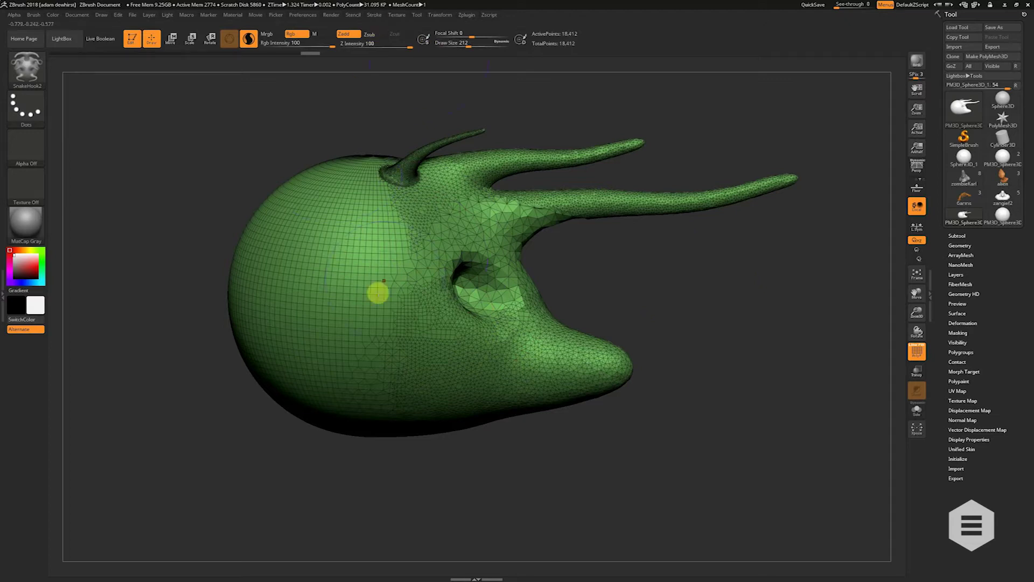
- Dock the Stroke palette above the Tool palette with its Sculptris Pro settings expanded
{"action": "left_click", "coordinate": [377, 16]}
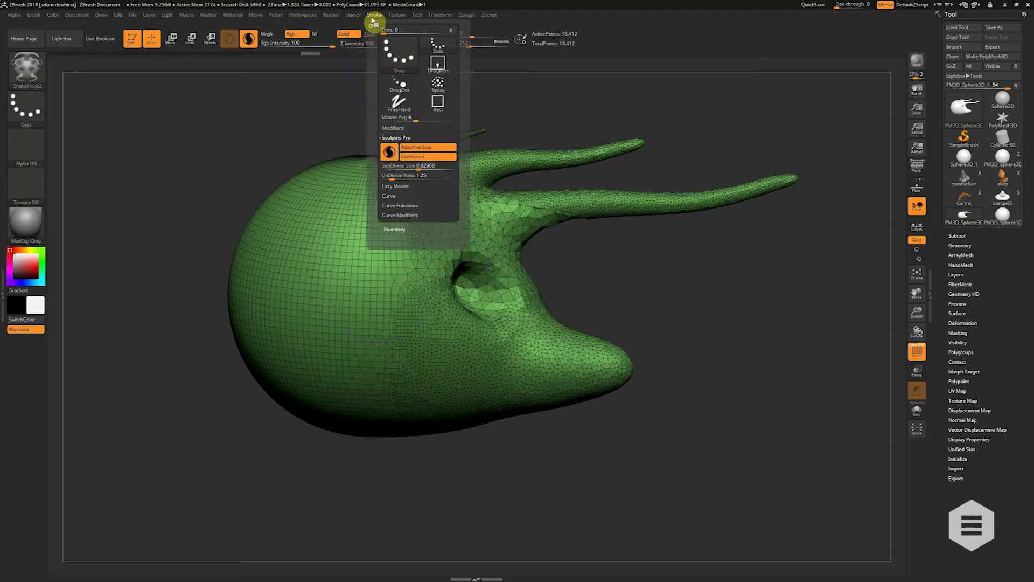
{"action": "left_click", "coordinate": [397, 137]}
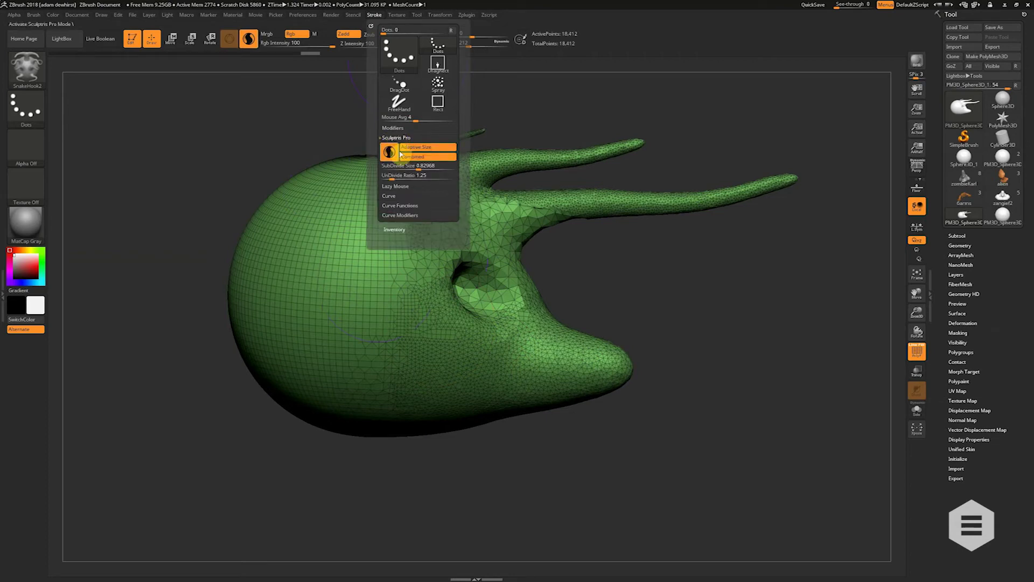
{"action": "mouse_move", "coordinate": [371, 27]}
{"action": "left_mouse_down"}
{"action": "mouse_move", "coordinate": [848, 100]}
{"action": "mouse_move", "coordinate": [950, 40]}
{"action": "left_mouse_up"}
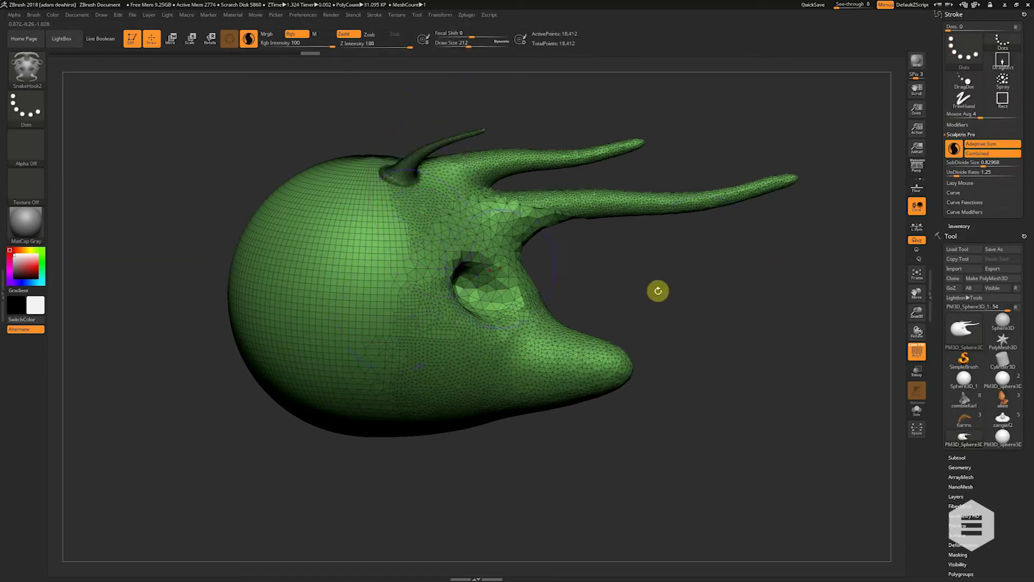
{"action": "left_click_drag", "start_coordinate": [917, 294], "coordinate": [923, 310]}
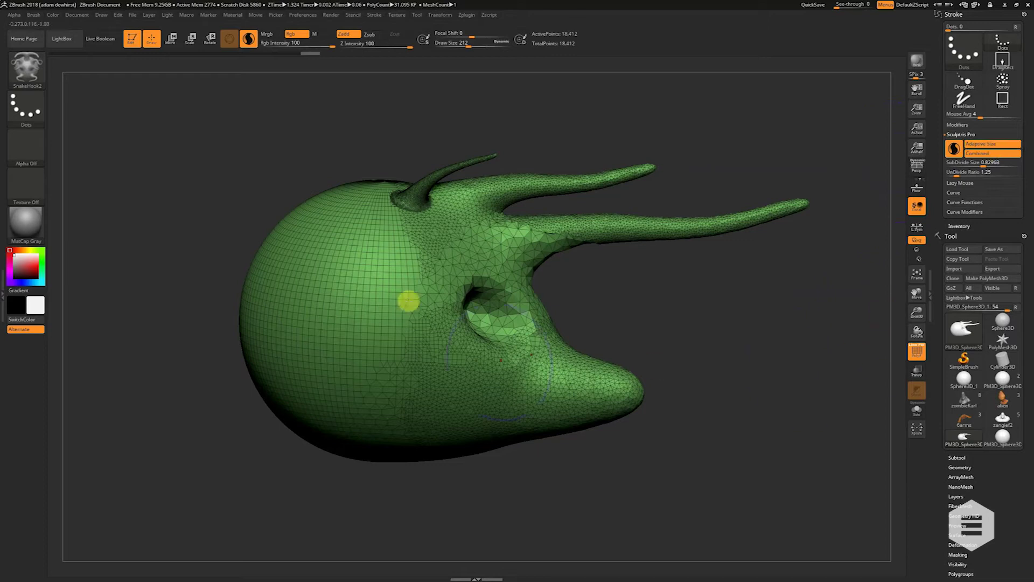
- Reduce the draw size to 112
{"action": "key", "text": "s"}
{"action": "left_click", "coordinate": [401, 294]}
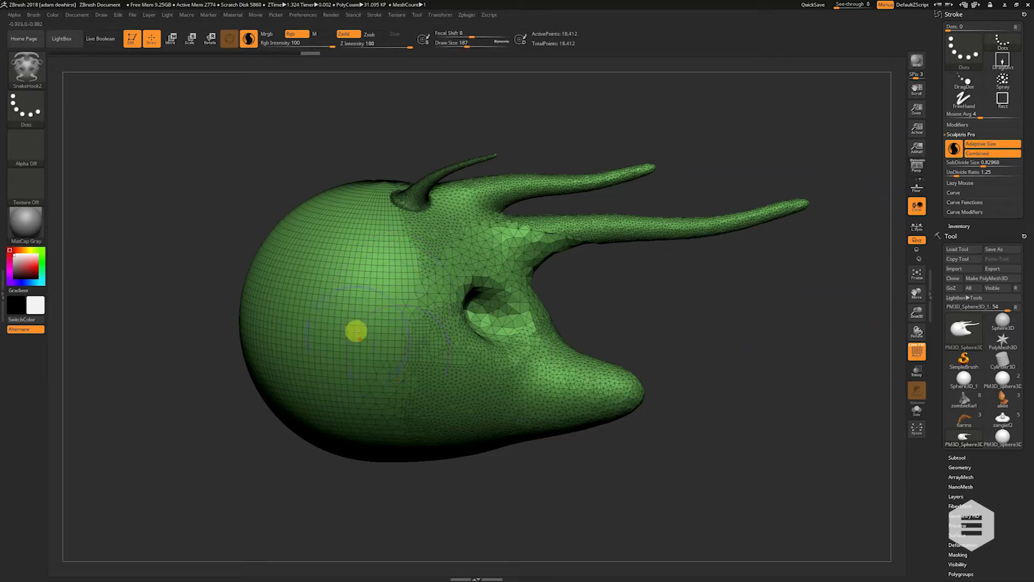
{"action": "key", "text": "bracketleft"}
{"action": "key", "text": "bracketleft"}
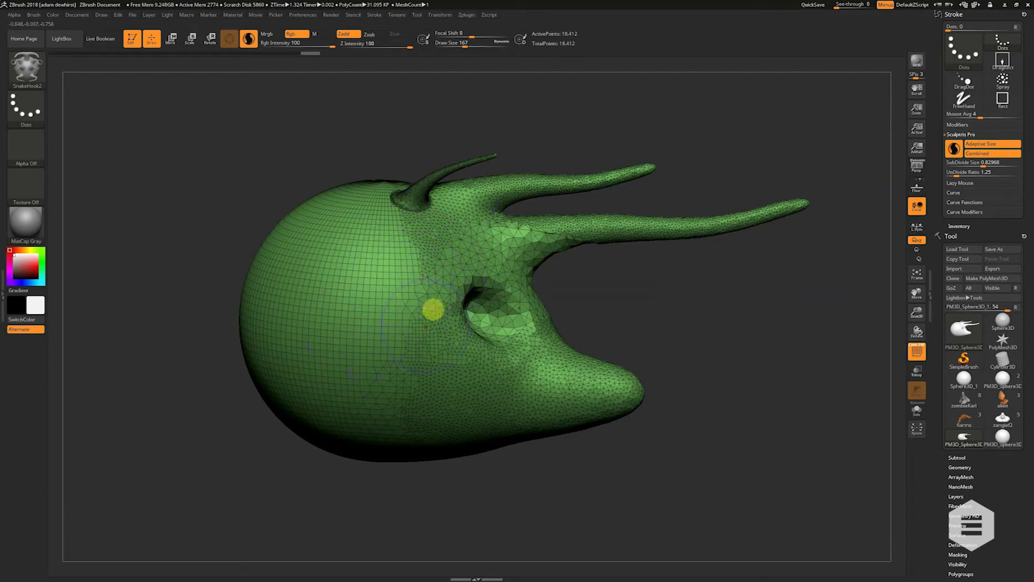
{"action": "key", "text": "s"}
{"action": "left_click", "coordinate": [439, 277]}
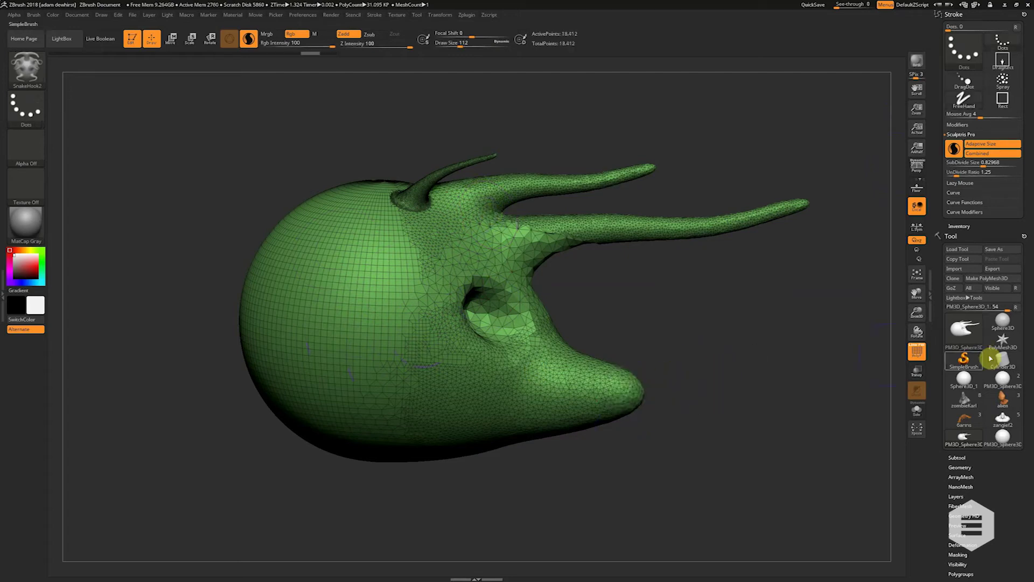
- Switch to the sphere tool that holds two subtools and make PM3D_Sphere3D_2 visible
{"action": "left_click", "coordinate": [1003, 377]}
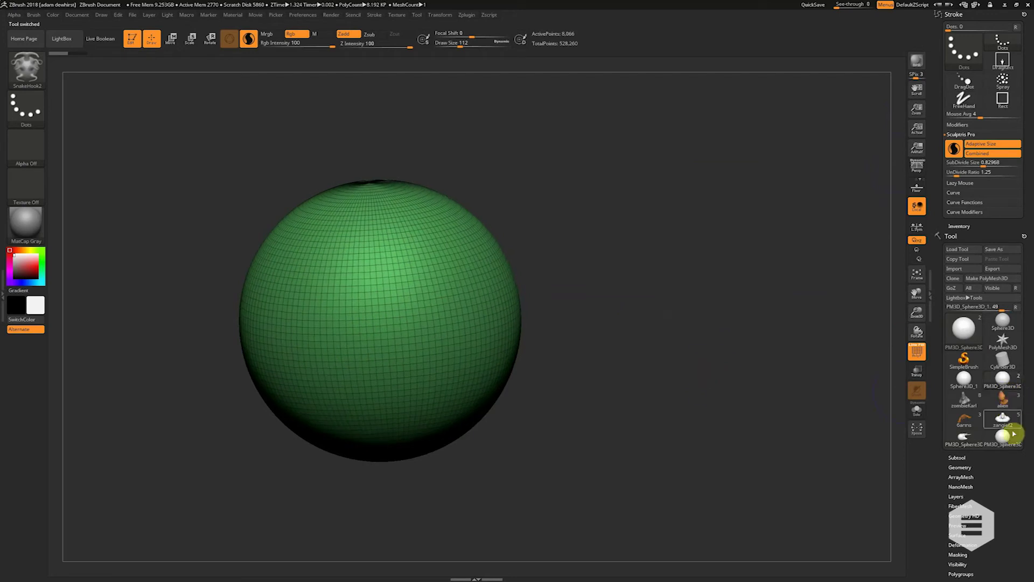
{"action": "left_click", "coordinate": [951, 236]}
{"action": "left_click", "coordinate": [951, 235]}
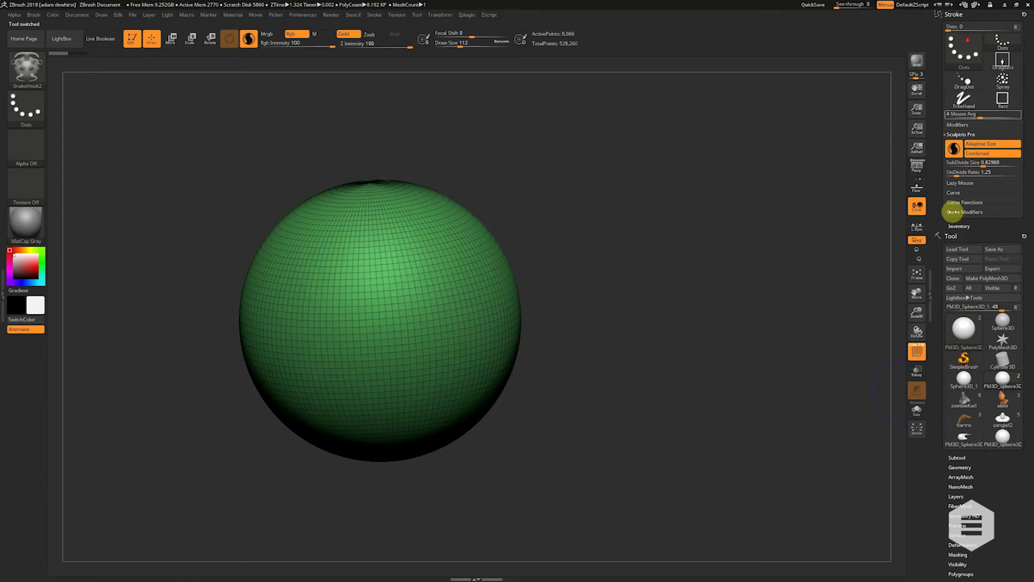
{"action": "left_click", "coordinate": [957, 457]}
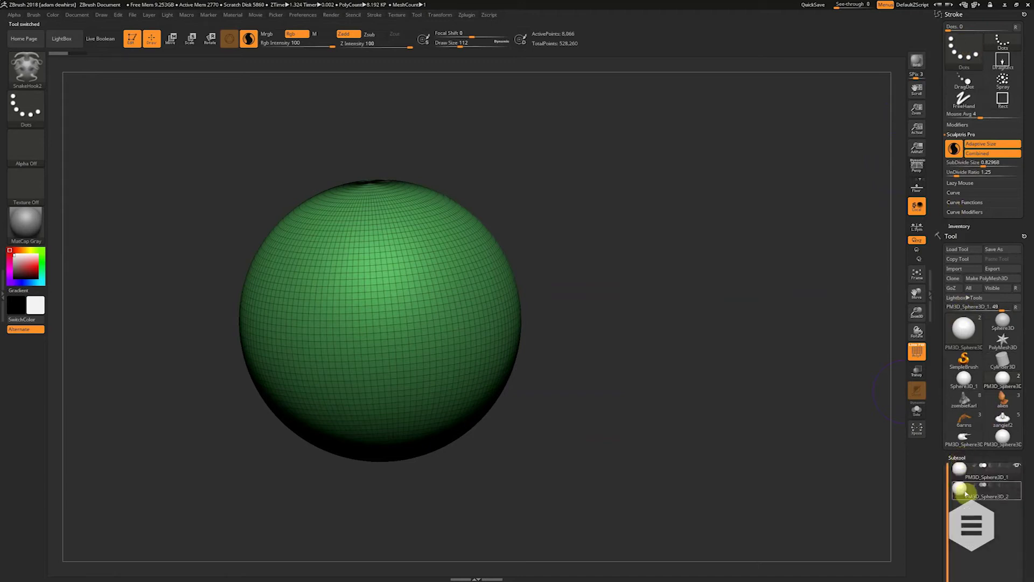
{"action": "left_click", "coordinate": [1017, 485]}
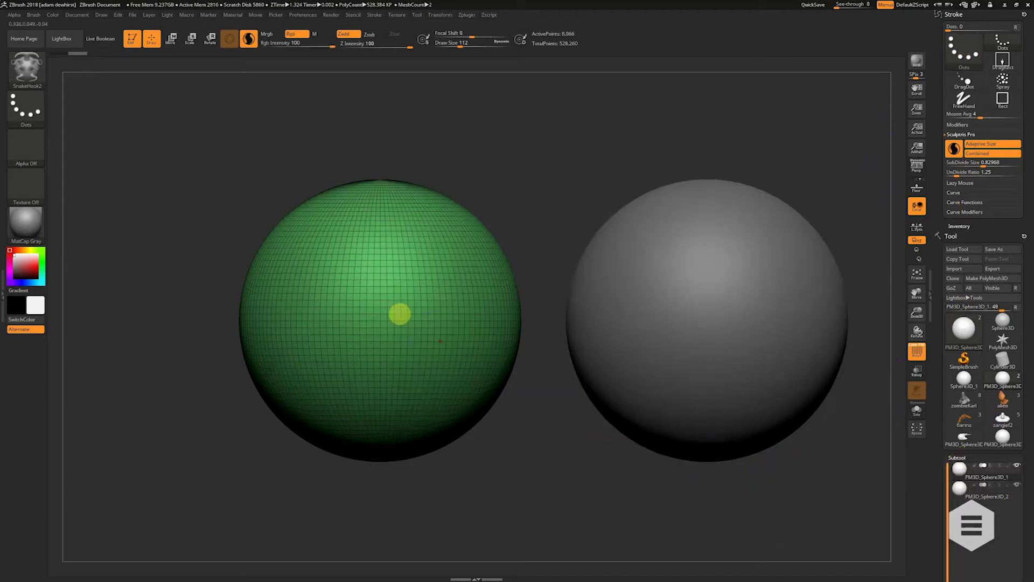
- Sculpt a diagonal ridge across PM3D_Sphere3D_1 with the Standard brush at draw size 124
{"action": "key", "text": "bracketright"}
{"action": "key", "text": "bracketright"}
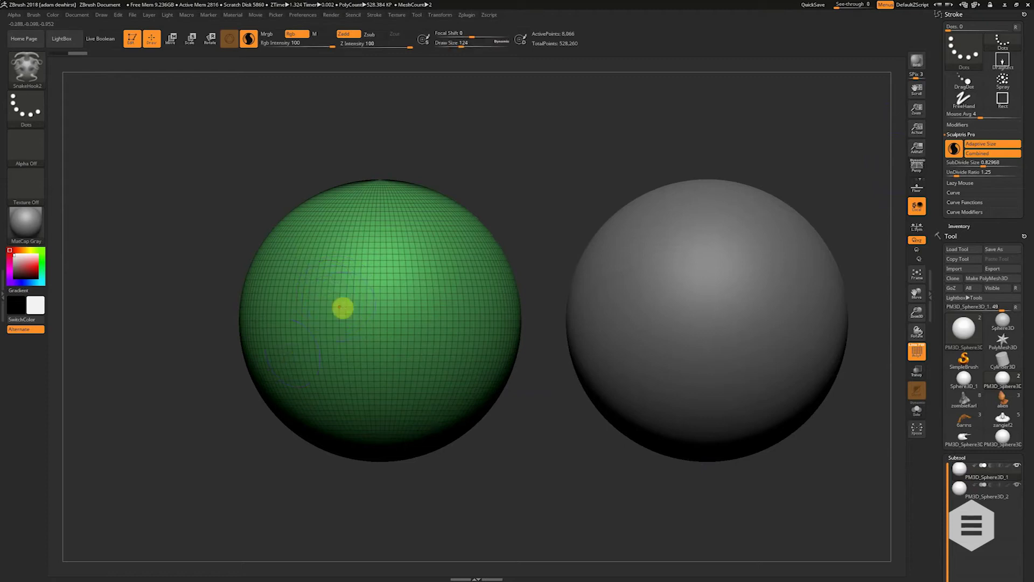
{"action": "mouse_move", "coordinate": [296, 358]}
{"action": "left_mouse_down"}
{"action": "mouse_move", "coordinate": [334, 305]}
{"action": "mouse_move", "coordinate": [407, 248]}
{"action": "left_mouse_up"}
{"action": "key", "text": "ctrl+z"}
{"action": "left_click", "coordinate": [27, 74]}
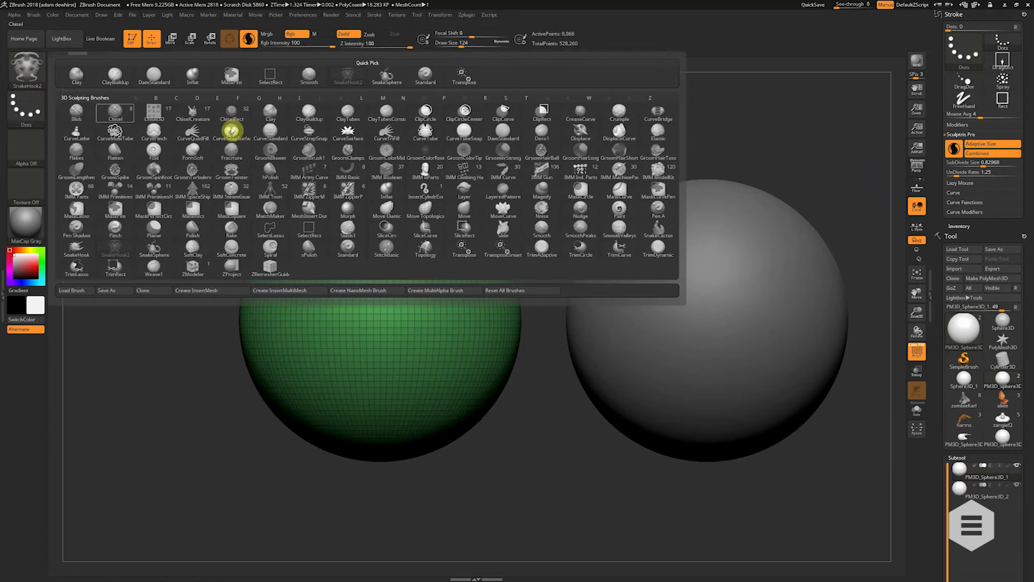
{"action": "left_click", "coordinate": [423, 82]}
{"action": "mouse_move", "coordinate": [300, 354]}
{"action": "left_mouse_down"}
{"action": "mouse_move", "coordinate": [364, 291]}
{"action": "mouse_move", "coordinate": [455, 245]}
{"action": "left_mouse_up"}
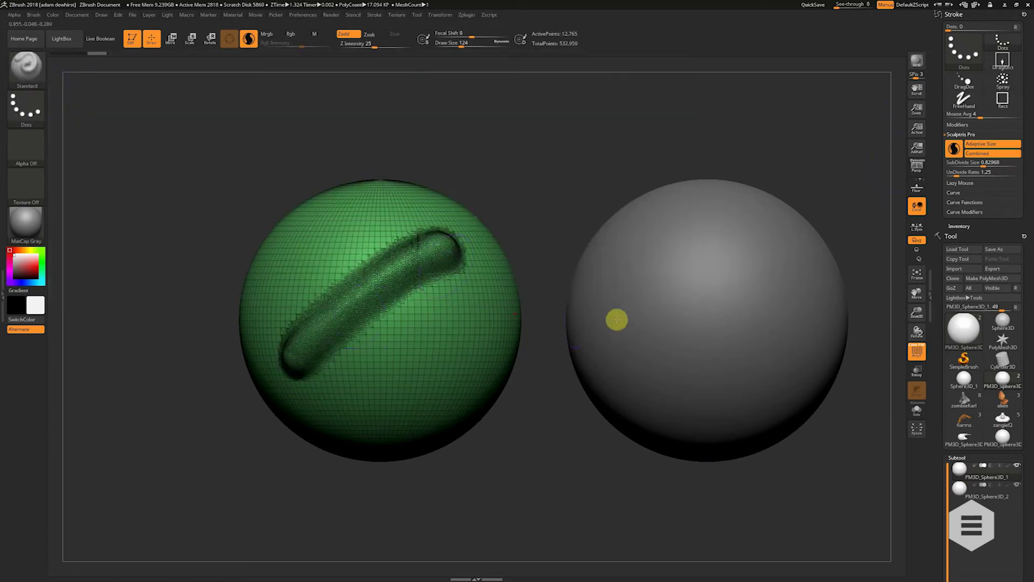
- Sculpt a matching diagonal ridge across PM3D_Sphere3D_2 and smooth a patch below it at draw size 197
{"action": "left_click", "coordinate": [958, 488]}
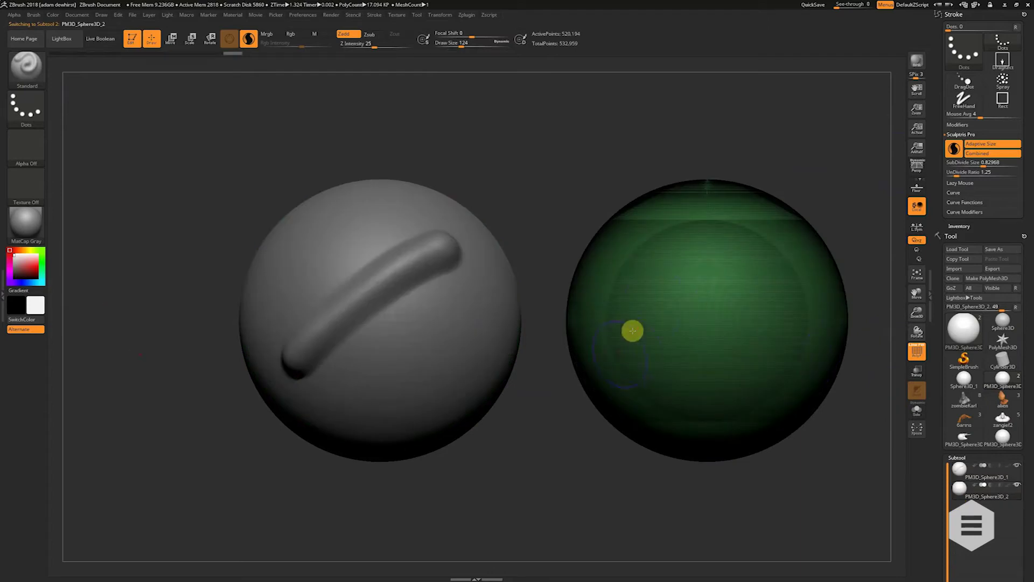
{"action": "mouse_move", "coordinate": [610, 358]}
{"action": "left_mouse_down"}
{"action": "mouse_move", "coordinate": [665, 307]}
{"action": "mouse_move", "coordinate": [780, 245]}
{"action": "left_mouse_up"}
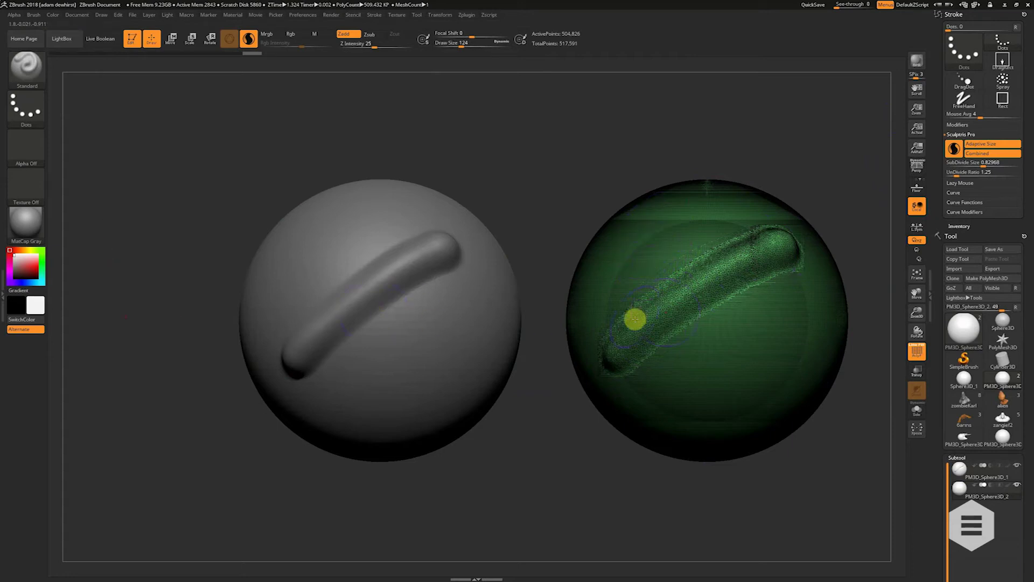
{"action": "left_click_drag", "start_coordinate": [687, 349], "coordinate": [689, 399], "text": "shift"}
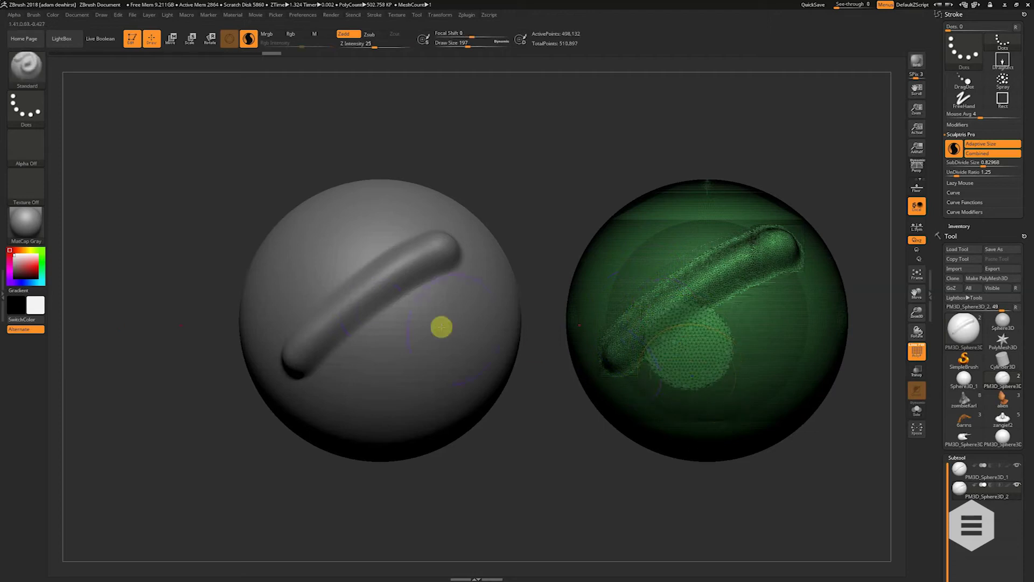
- Smooth a small patch below the ridge on PM3D_Sphere3D_1 at draw size 71
{"action": "left_click", "coordinate": [958, 477]}
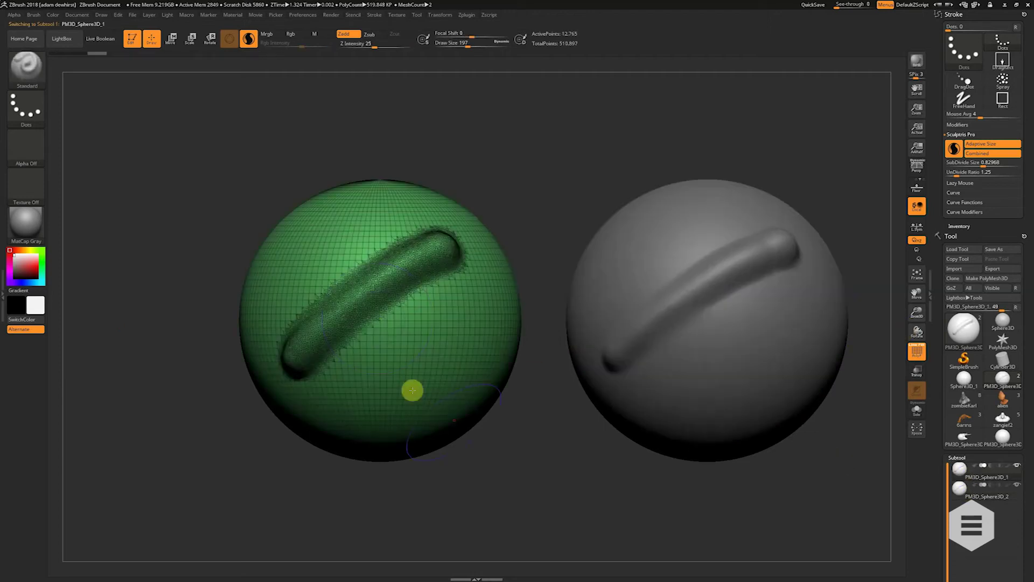
{"action": "left_click_drag", "start_coordinate": [352, 352], "coordinate": [365, 353], "text": "shift"}
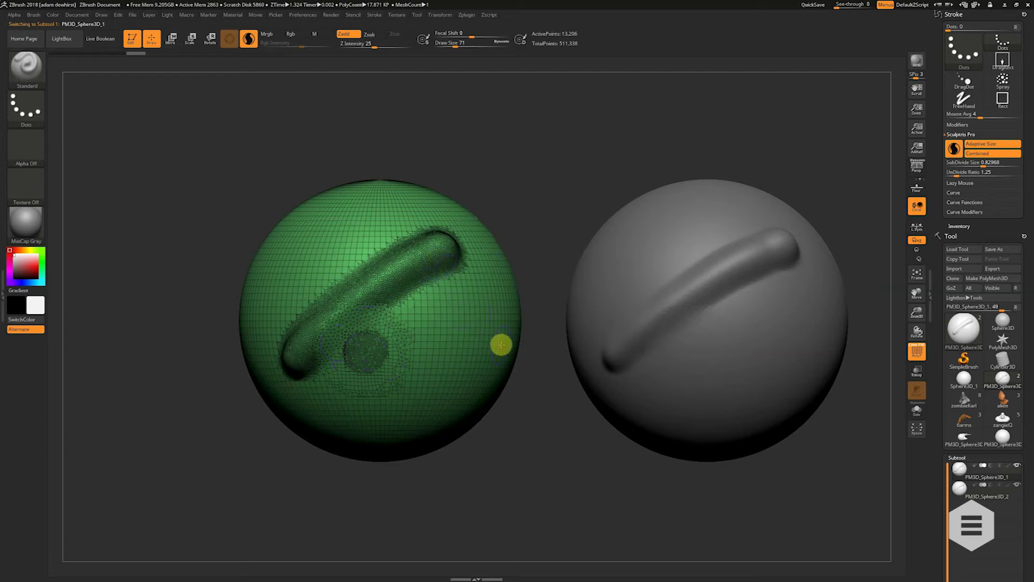
- Turn off Combined in the Sculptris Pro settings, and set the draw size to 124 with PM3D_Sphere3D_2 selected
{"action": "left_click", "coordinate": [977, 154]}
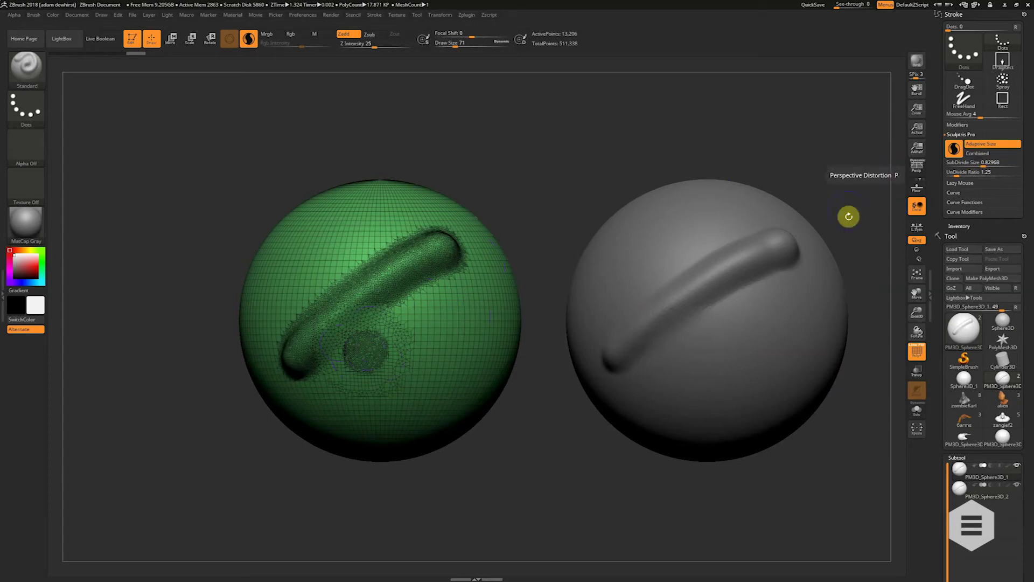
{"action": "left_click", "coordinate": [956, 488]}
{"action": "left_click_drag", "start_coordinate": [875, 294], "coordinate": [768, 304], "text": "alt"}
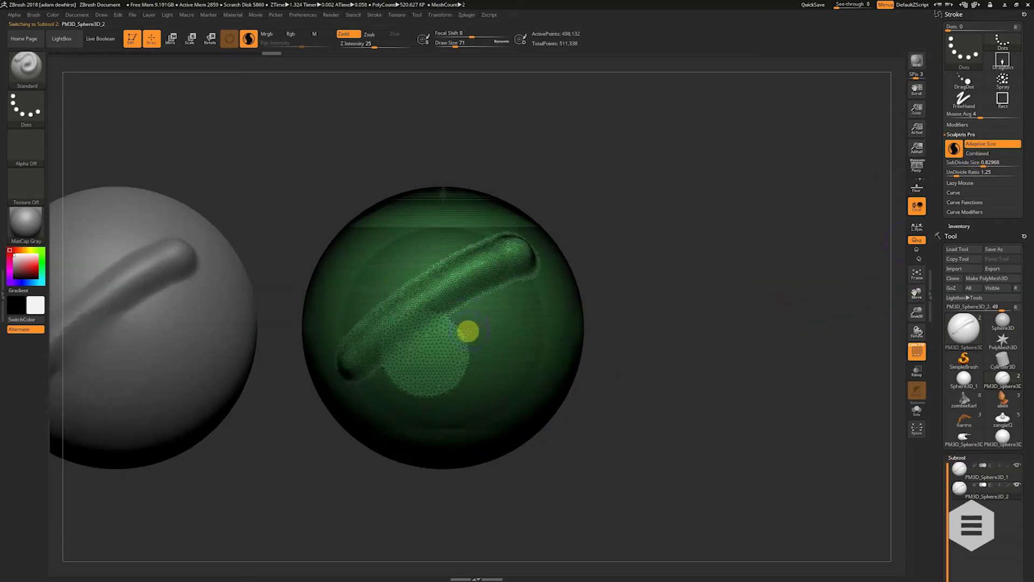
{"action": "key", "text": "s"}
{"action": "left_click_drag", "start_coordinate": [474, 331], "coordinate": [463, 330]}
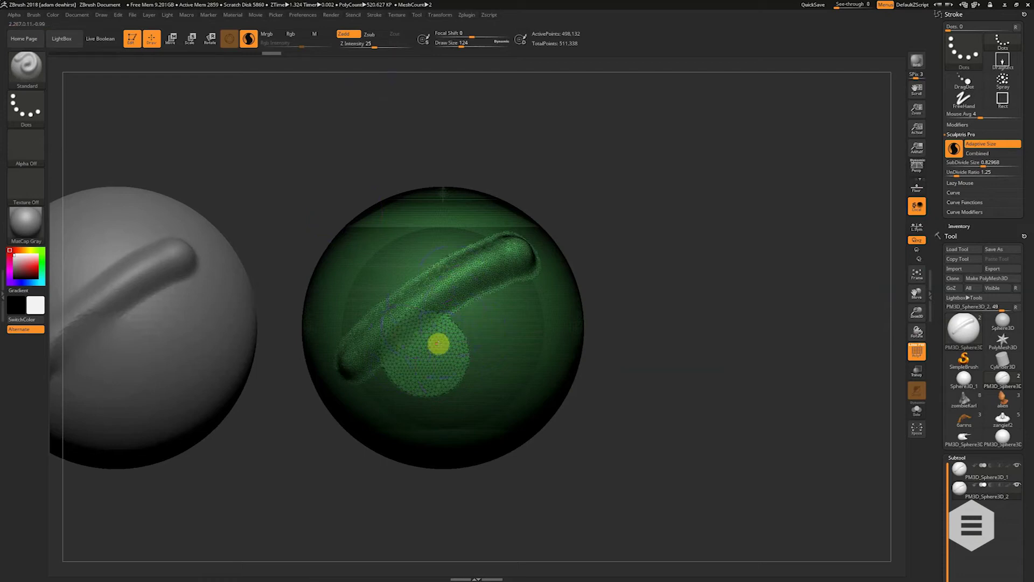
- Sculpt shorter diagonal strokes below the ridge on PM3D_Sphere3D_2, varying the draw size between strokes
{"action": "key", "text": "s"}
{"action": "mouse_move", "coordinate": [460, 365]}
{"action": "left_mouse_down"}
{"action": "mouse_move", "coordinate": [512, 327]}
{"action": "mouse_move", "coordinate": [502, 332]}
{"action": "left_mouse_up"}
{"action": "key", "text": "s"}
{"action": "left_click_drag", "start_coordinate": [440, 384], "coordinate": [524, 324]}
{"action": "key", "text": "s"}
{"action": "left_click_drag", "start_coordinate": [470, 353], "coordinate": [492, 352]}
{"action": "mouse_move", "coordinate": [461, 351]}
{"action": "left_mouse_down"}
{"action": "mouse_move", "coordinate": [478, 350]}
{"action": "mouse_move", "coordinate": [462, 337]}
{"action": "mouse_move", "coordinate": [482, 321]}
{"action": "left_mouse_up"}
{"action": "key", "text": "ctrl+z"}
{"action": "key", "text": "s"}
{"action": "key", "text": "s"}
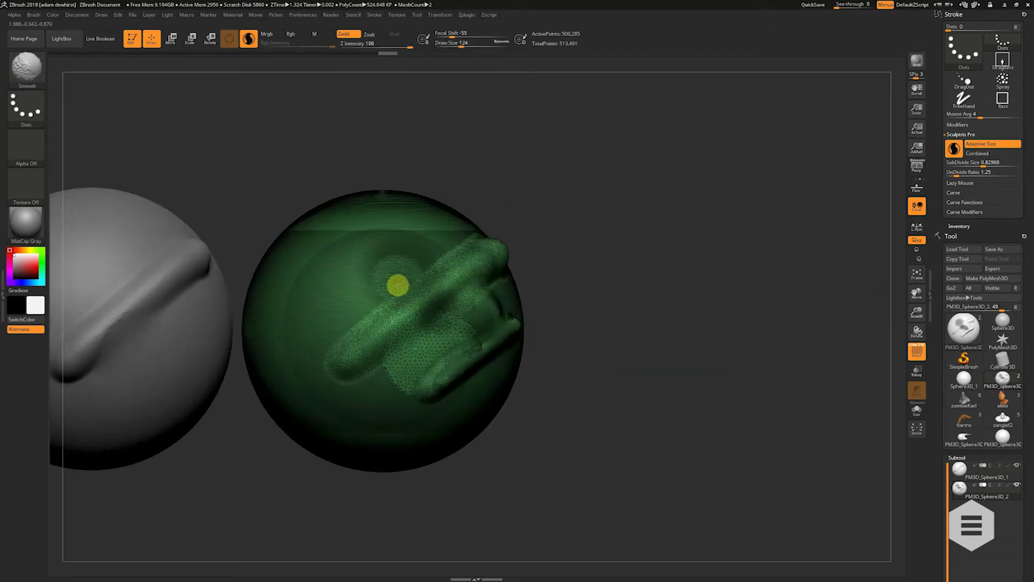
- Smooth a broad patch above the ridge on PM3D_Sphere3D_2 at draw size 124, and reduce the Standard brush's draw size to 87
{"action": "mouse_move", "coordinate": [397, 286]}
{"action": "left_mouse_down", "text": "shift"}
{"action": "mouse_move", "coordinate": [401, 239]}
{"action": "mouse_move", "coordinate": [332, 309]}
{"action": "mouse_move", "coordinate": [376, 243]}
{"action": "left_mouse_up", "text": "shift"}
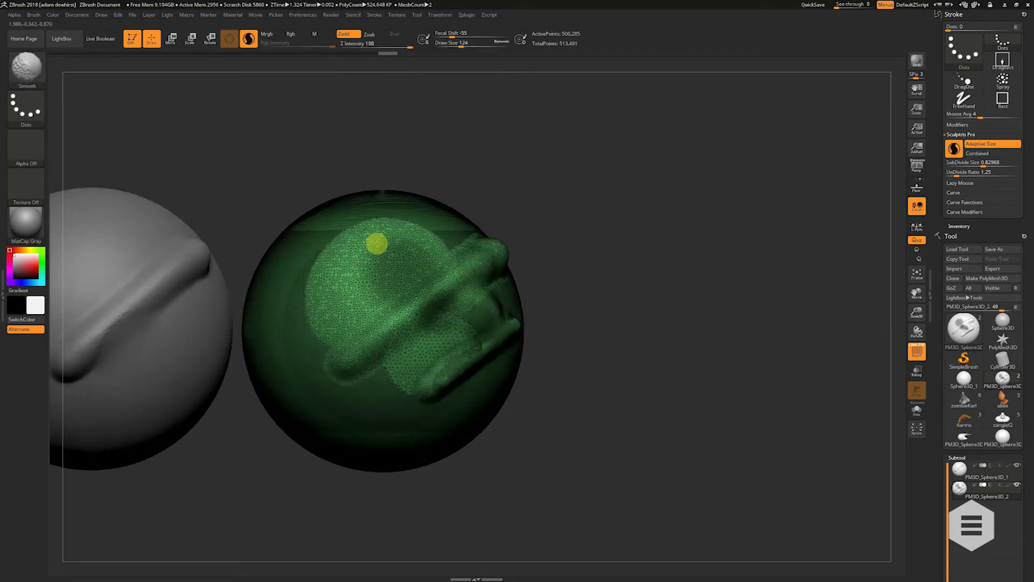
{"action": "left_click_drag", "start_coordinate": [535, 185], "coordinate": [604, 207]}
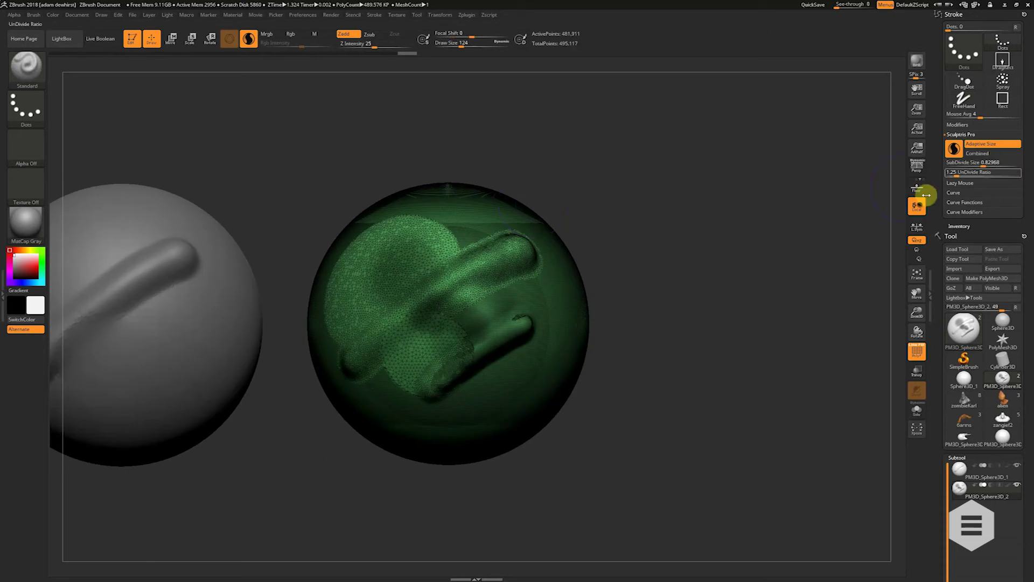
{"action": "key", "text": "s"}
{"action": "left_click_drag", "start_coordinate": [431, 274], "coordinate": [427, 274]}
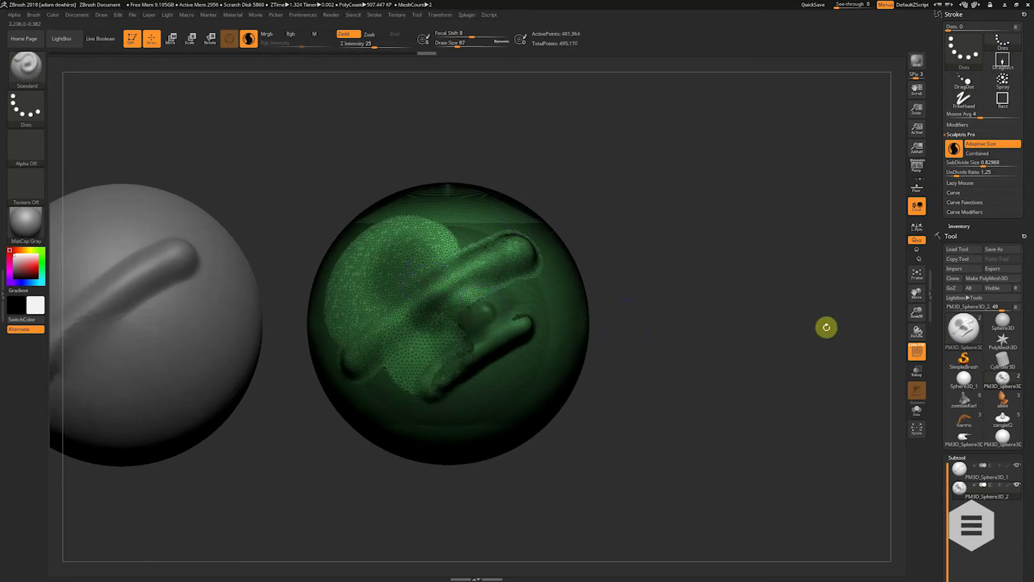
- Select PM3D_Sphere3D_1, sculpt over the area around the ridge, and smooth it broadly at draw size 386
{"action": "left_click", "coordinate": [958, 473]}
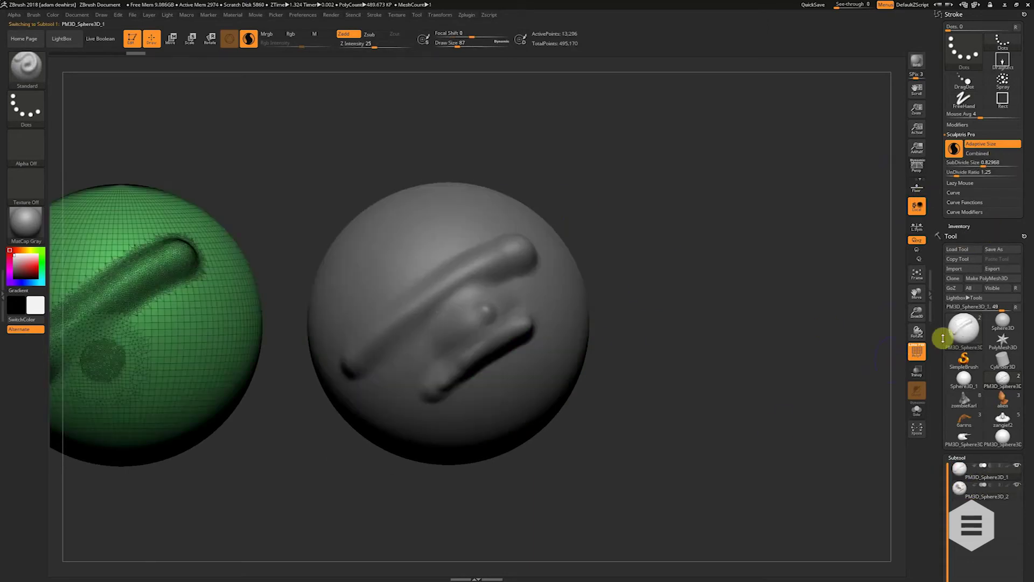
{"action": "left_click_drag", "start_coordinate": [915, 298], "coordinate": [1023, 291]}
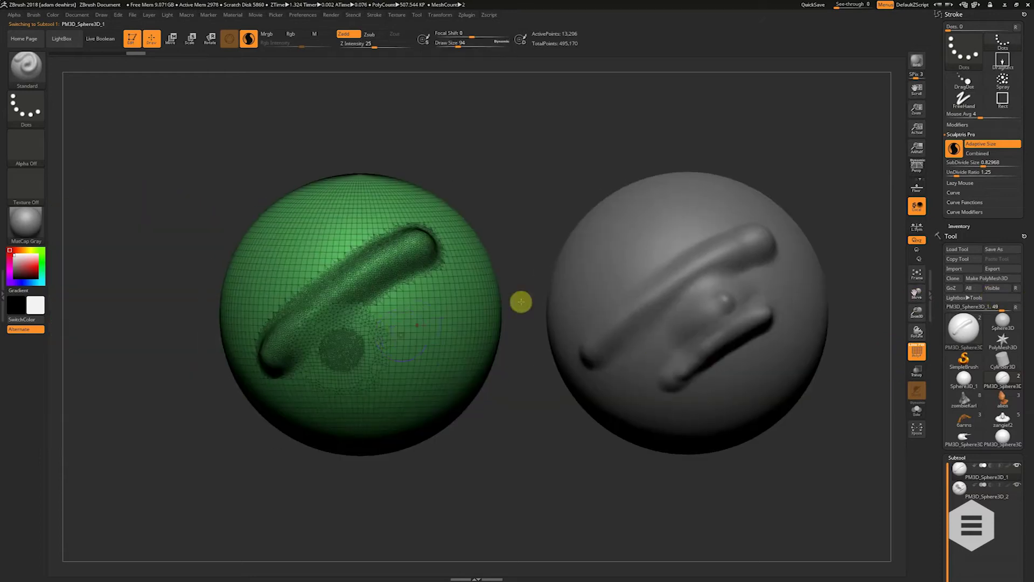
{"action": "mouse_move", "coordinate": [362, 362]}
{"action": "left_mouse_down"}
{"action": "mouse_move", "coordinate": [406, 328]}
{"action": "mouse_move", "coordinate": [412, 368]}
{"action": "left_mouse_up"}
{"action": "key", "text": "bracketright"}
{"action": "mouse_move", "coordinate": [378, 402]}
{"action": "left_mouse_down"}
{"action": "mouse_move", "coordinate": [408, 381]}
{"action": "mouse_move", "coordinate": [447, 323]}
{"action": "mouse_move", "coordinate": [352, 302]}
{"action": "mouse_move", "coordinate": [321, 279]}
{"action": "mouse_move", "coordinate": [321, 263]}
{"action": "mouse_move", "coordinate": [362, 329]}
{"action": "mouse_move", "coordinate": [362, 300]}
{"action": "mouse_move", "coordinate": [367, 358]}
{"action": "mouse_move", "coordinate": [386, 378]}
{"action": "left_mouse_up"}
{"action": "key", "text": "s"}
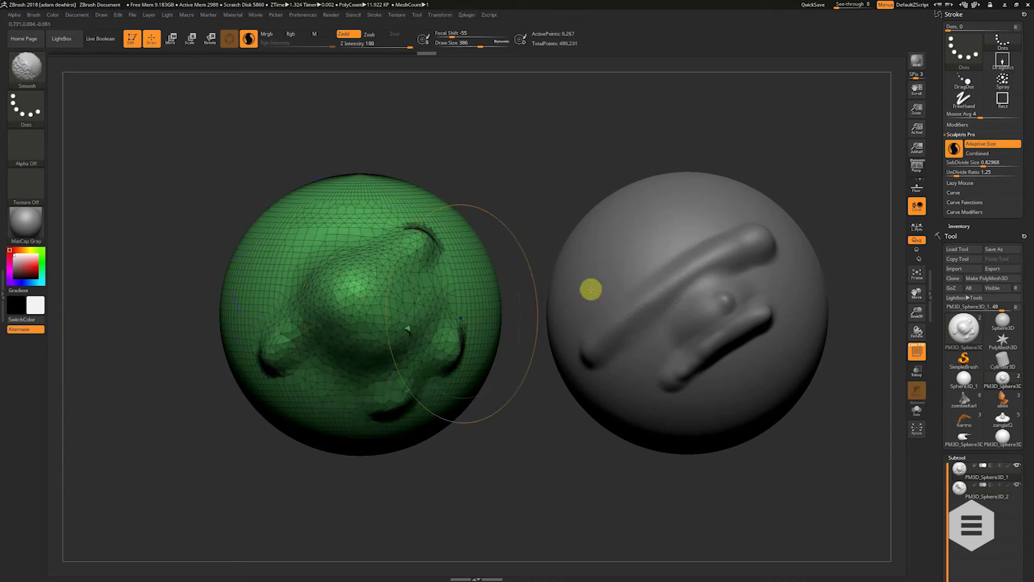
- Turn on Combined and turn off Adaptive Size in the Sculptris Pro settings
{"action": "left_click", "coordinate": [972, 154]}
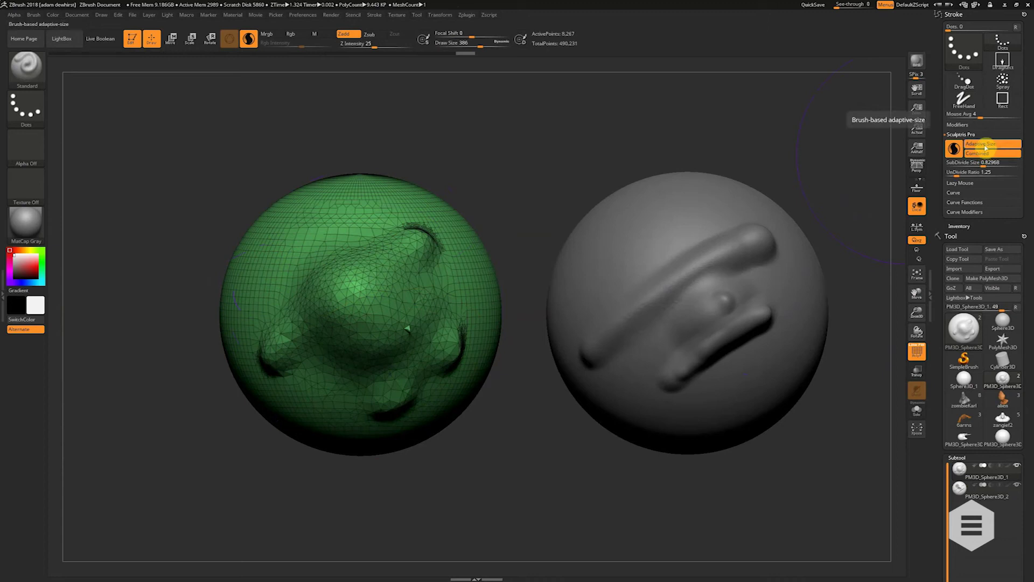
{"action": "left_click", "coordinate": [976, 144]}
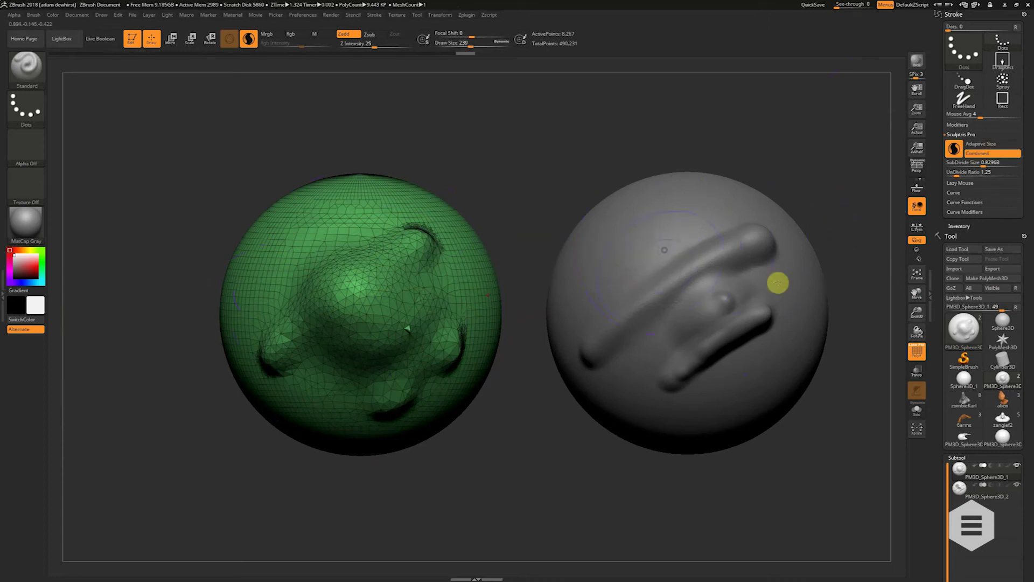
{"action": "left_click_drag", "start_coordinate": [916, 298], "coordinate": [951, 311]}
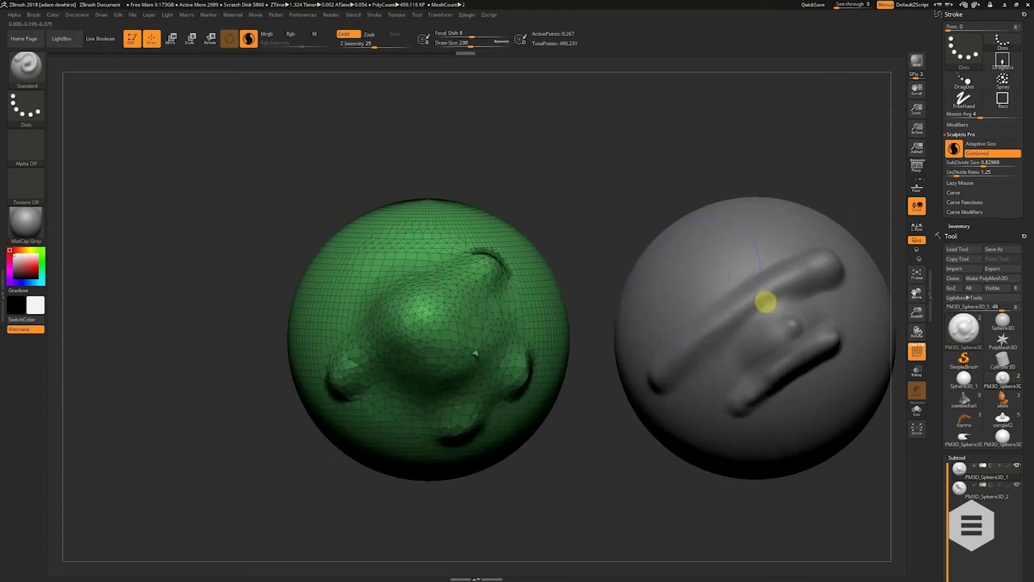
- Switch to the PM3D_Sphere3D_3 tool, set the draw size to 101, and turn Adaptive Size back on
{"action": "left_click", "coordinate": [1004, 434]}
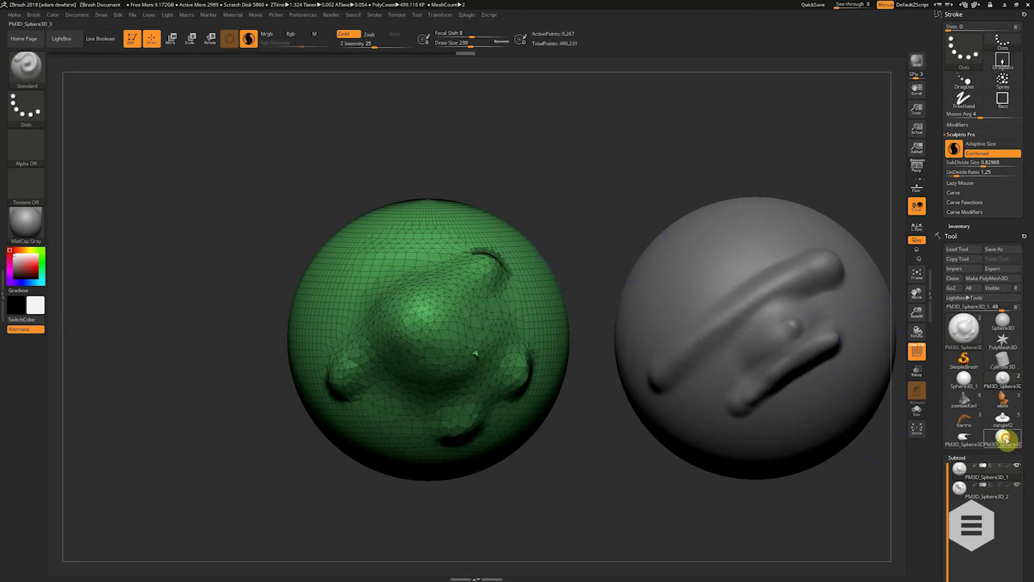
{"action": "key", "text": "s"}
{"action": "left_click_drag", "start_coordinate": [411, 316], "coordinate": [399, 317]}
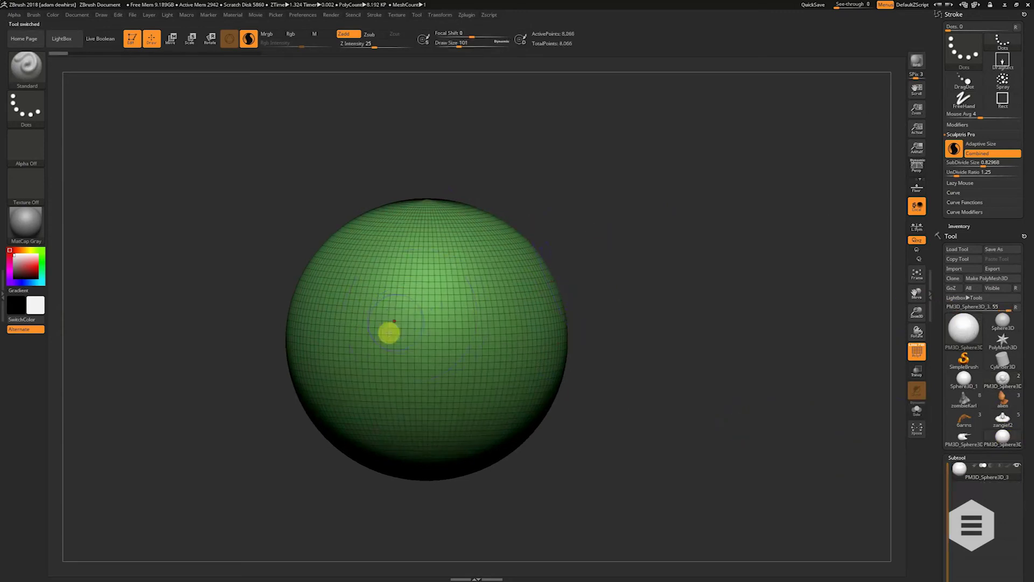
{"action": "left_click", "coordinate": [996, 144]}
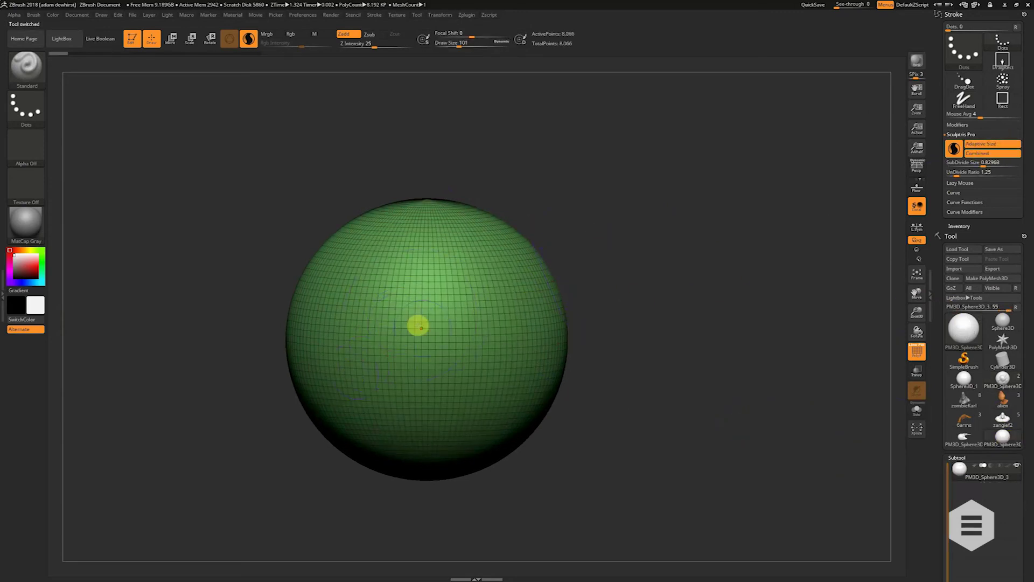
- Sculpt a diagonal stroke across PM3D_Sphere3D_3 at draw size 101 and a wider parallel stroke below it
{"action": "left_click_drag", "start_coordinate": [355, 347], "coordinate": [493, 260]}
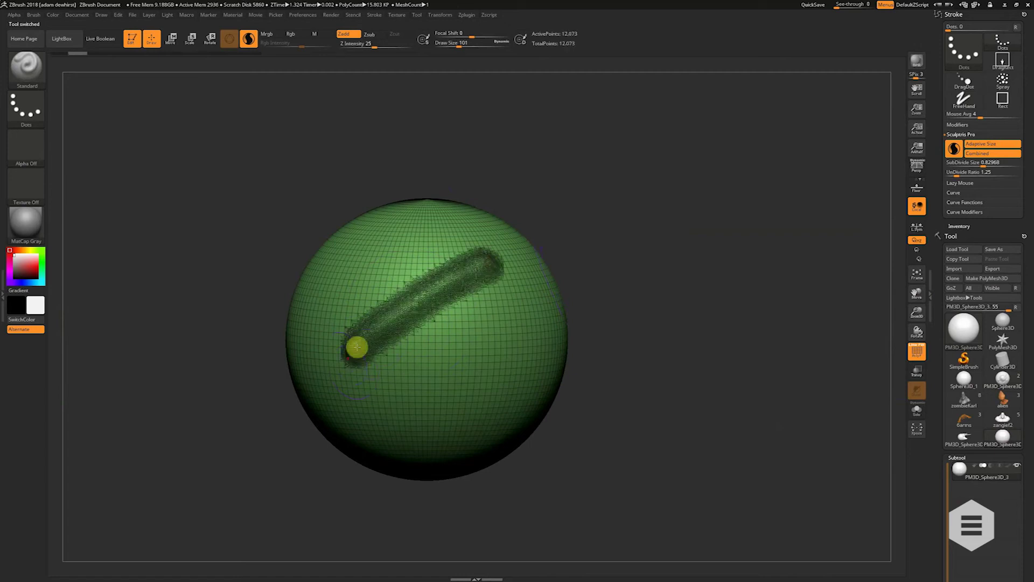
{"action": "key", "text": "s"}
{"action": "mouse_move", "coordinate": [388, 399]}
{"action": "left_mouse_down"}
{"action": "mouse_move", "coordinate": [377, 413]}
{"action": "mouse_move", "coordinate": [516, 308]}
{"action": "left_mouse_up"}
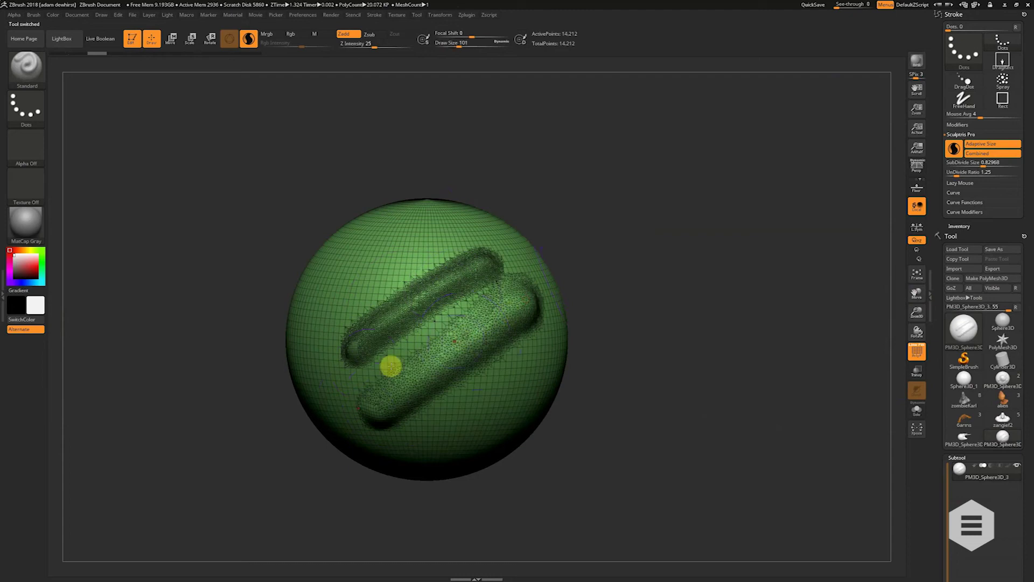
- Turn off Adaptive Size and sculpt a narrow diagonal stroke above the existing two at draw size 68
{"action": "key", "text": "s"}
{"action": "left_click_drag", "start_coordinate": [412, 305], "coordinate": [407, 305]}
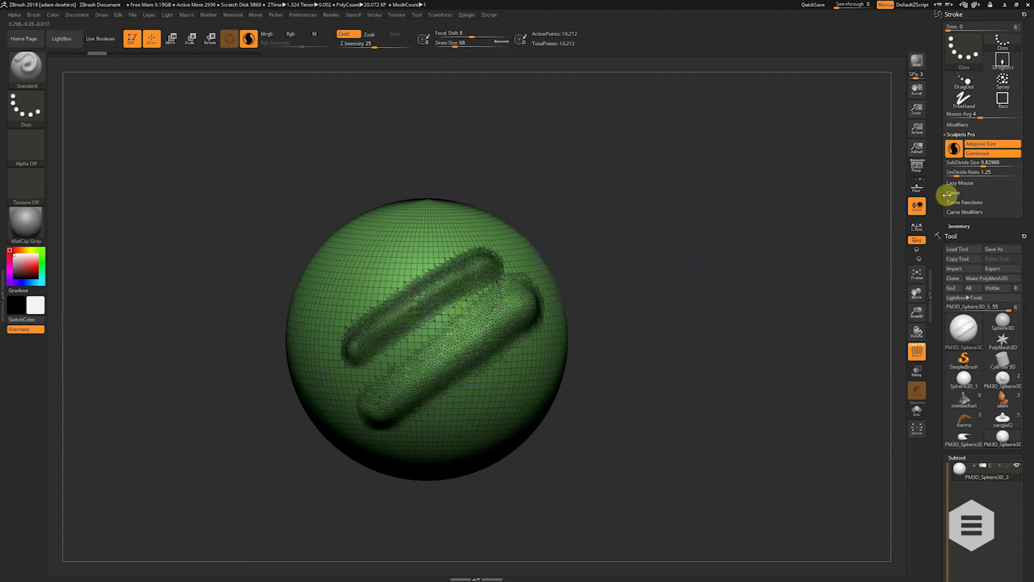
{"action": "left_click", "coordinate": [994, 145]}
{"action": "left_click_drag", "start_coordinate": [595, 203], "coordinate": [336, 284]}
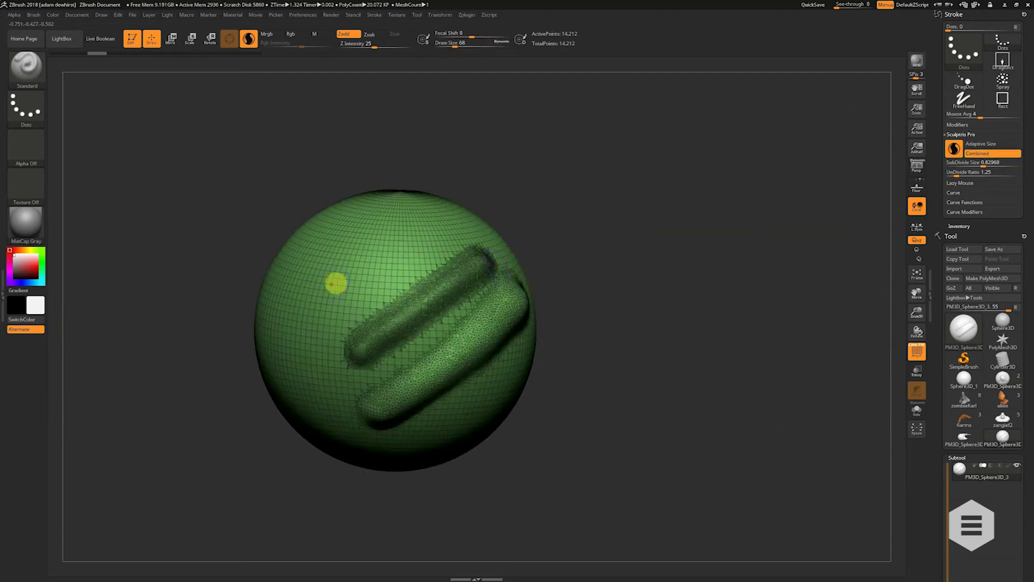
{"action": "left_click_drag", "start_coordinate": [438, 215], "coordinate": [330, 311]}
- Sculpt a wide diagonal ridge above the narrow stroke and a much broader bulge beside it, enlarging the brush each time
{"action": "key", "text": "s"}
{"action": "left_click_drag", "start_coordinate": [350, 276], "coordinate": [360, 275]}
{"action": "left_click_drag", "start_coordinate": [277, 284], "coordinate": [412, 194]}
{"action": "left_click_drag", "start_coordinate": [508, 213], "coordinate": [564, 196]}
{"action": "key", "text": "s"}
{"action": "left_click_drag", "start_coordinate": [152, 314], "coordinate": [208, 252]}
- Sculpt a thin diagonal stroke on the bare area between the bulge and the earlier strokes at draw size 68
{"action": "key", "text": "s"}
{"action": "left_click_drag", "start_coordinate": [240, 351], "coordinate": [225, 358]}
{"action": "left_click_drag", "start_coordinate": [226, 415], "coordinate": [308, 338]}
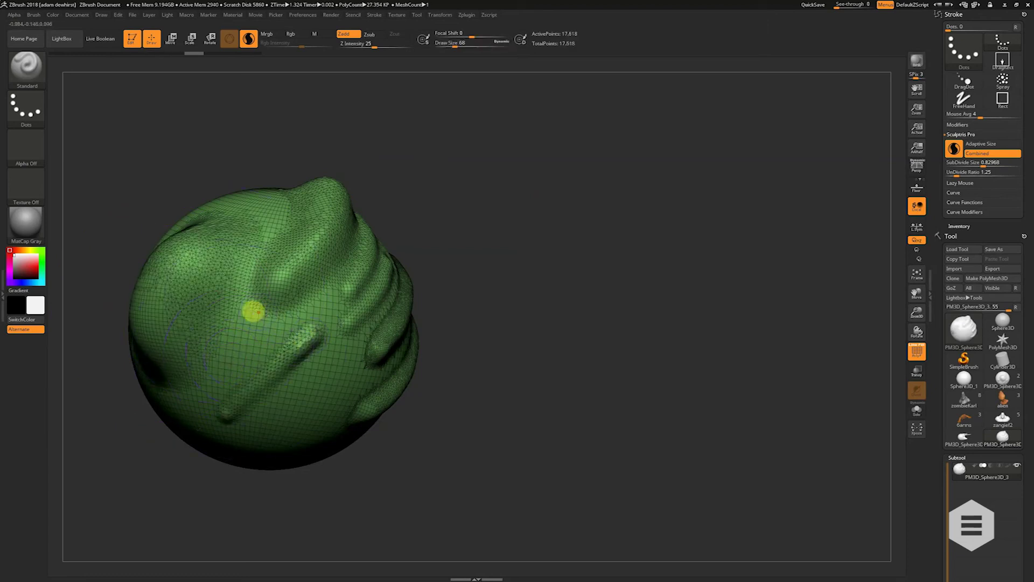
{"action": "left_click_drag", "start_coordinate": [520, 253], "coordinate": [415, 312]}
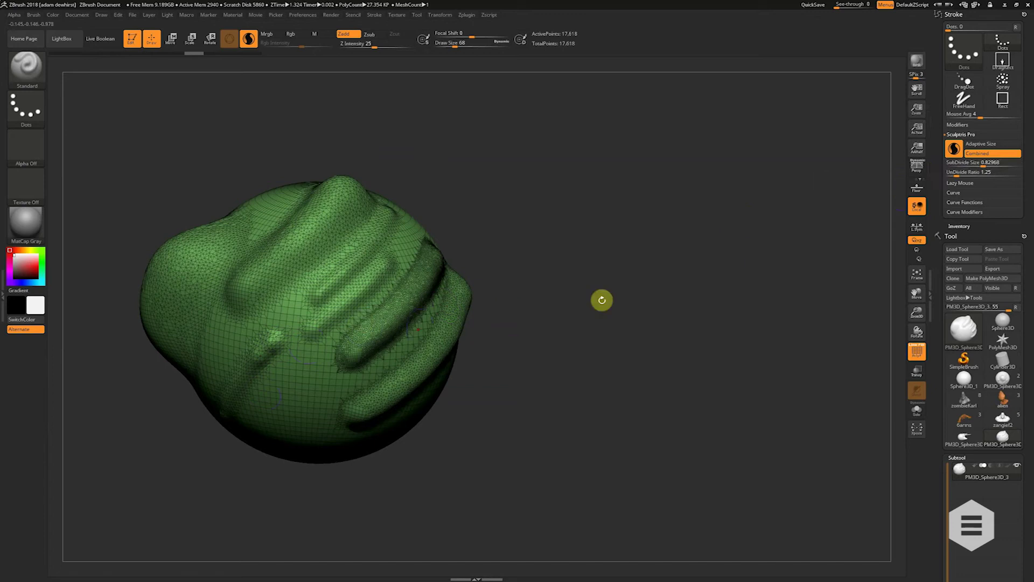
- Raise SubDivide Size to about 3.78 and sculpt a coarse diagonal stroke below the ridges at draw size 120
{"action": "left_click", "coordinate": [958, 163]}
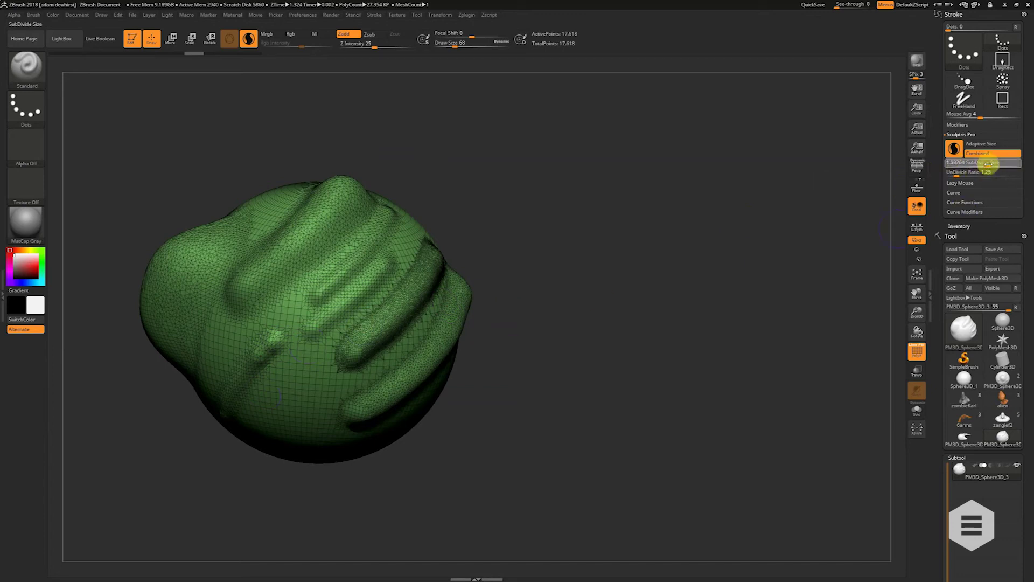
{"action": "key", "text": "Return"}
{"action": "mouse_move", "coordinate": [274, 396]}
{"action": "left_mouse_down"}
{"action": "mouse_move", "coordinate": [361, 335]}
{"action": "mouse_move", "coordinate": [334, 362]}
{"action": "left_mouse_up"}
{"action": "key", "text": "ctrl+z"}
{"action": "key", "text": "s"}
{"action": "left_click_drag", "start_coordinate": [265, 418], "coordinate": [338, 349]}
{"action": "left_click_drag", "start_coordinate": [477, 214], "coordinate": [431, 255]}
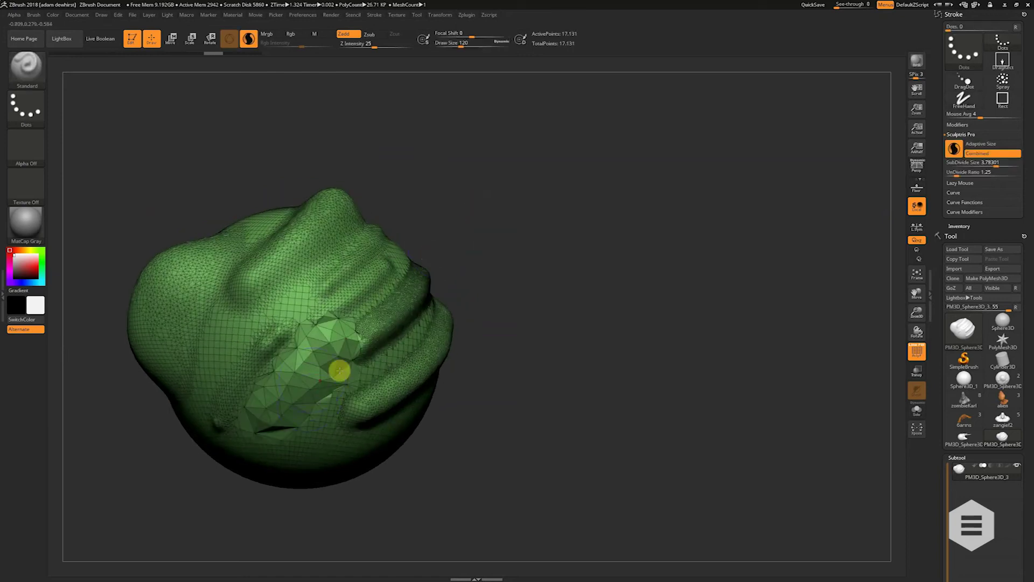
- Lower SubDivide Size to 0.08587 and sculpt a dense diagonal stroke above the coarse patch at draw size 49
{"action": "left_click_drag", "start_coordinate": [993, 163], "coordinate": [967, 163]}
{"action": "key", "text": "s"}
{"action": "mouse_move", "coordinate": [326, 330]}
{"action": "left_mouse_down"}
{"action": "mouse_move", "coordinate": [284, 305]}
{"action": "mouse_move", "coordinate": [359, 239]}
{"action": "left_mouse_up"}
{"action": "left_click_drag", "start_coordinate": [468, 215], "coordinate": [335, 244]}
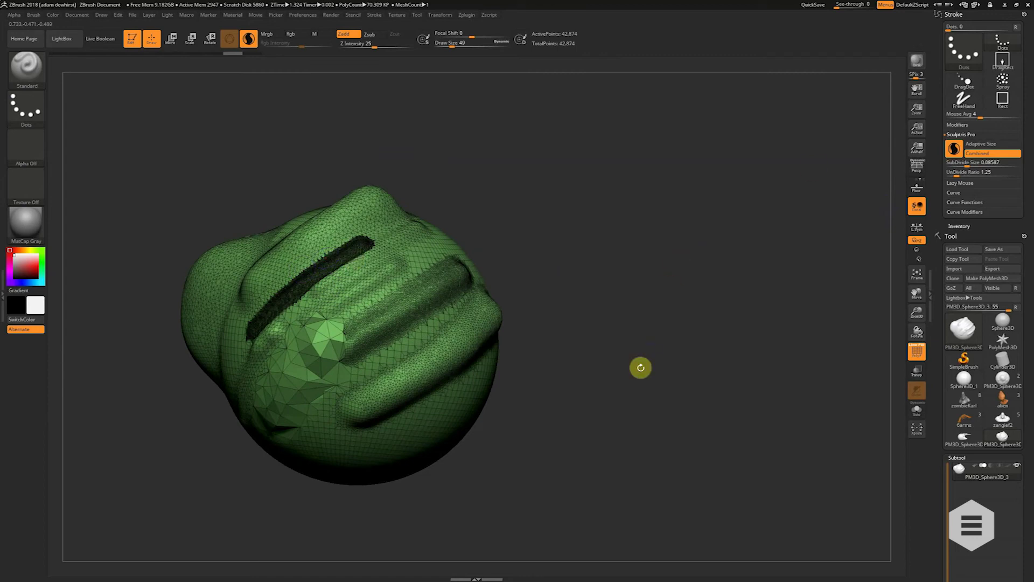
- Inspect the differing triangle densities of the coarse, dense and broad strokes from several angles
{"action": "left_click", "coordinate": [973, 163]}
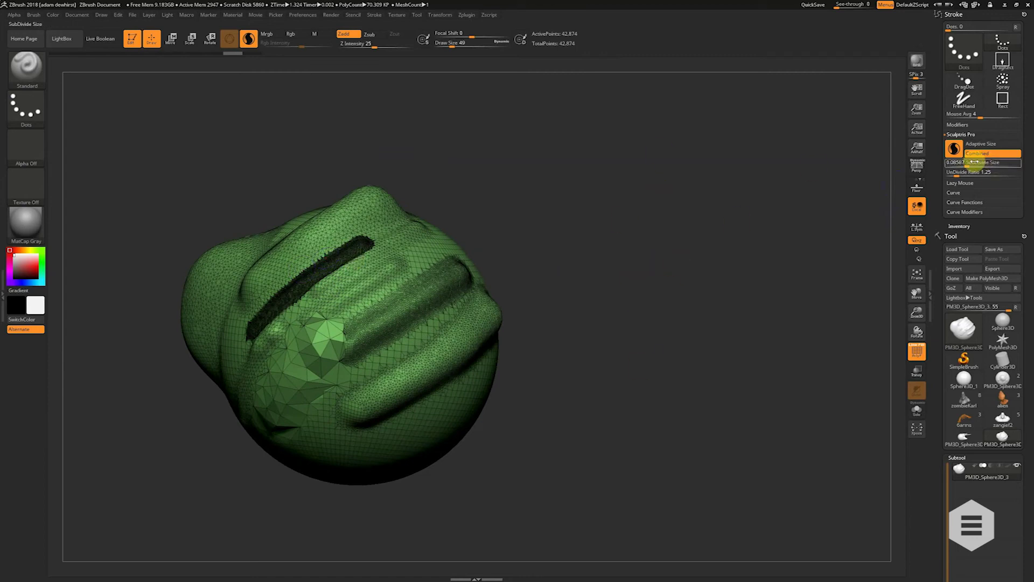
{"action": "left_click_drag", "start_coordinate": [776, 290], "coordinate": [576, 301]}
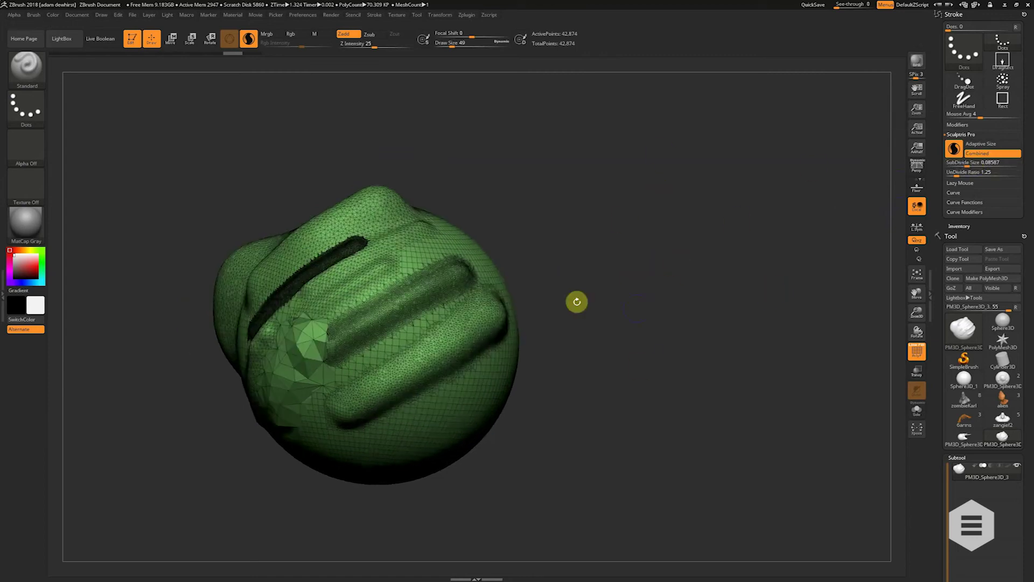
{"action": "left_click_drag", "start_coordinate": [570, 212], "coordinate": [585, 212]}
{"action": "left_click_drag", "start_coordinate": [918, 294], "coordinate": [1008, 302]}
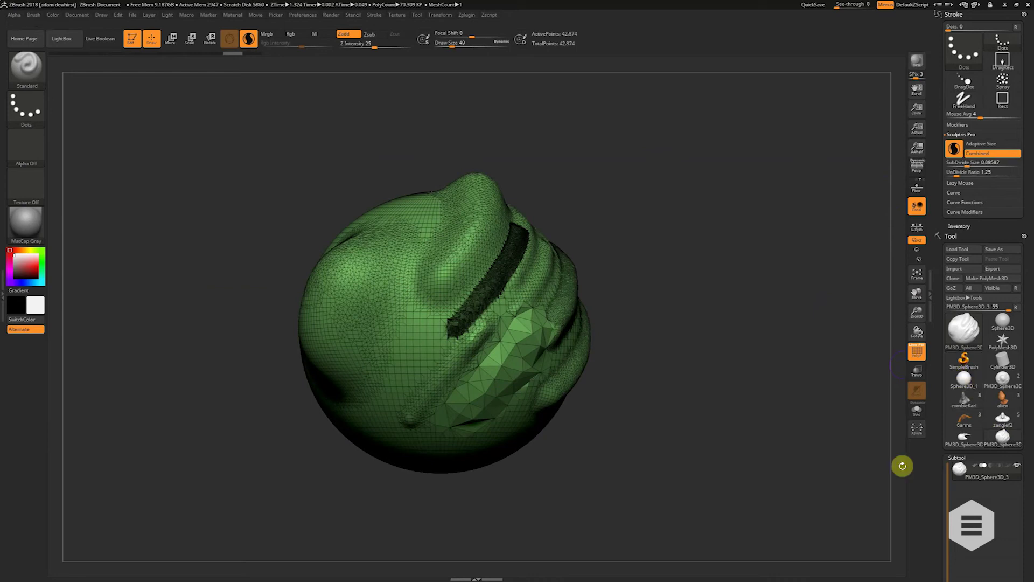
{"action": "key", "text": "s"}
{"action": "left_click_drag", "start_coordinate": [415, 307], "coordinate": [448, 326]}
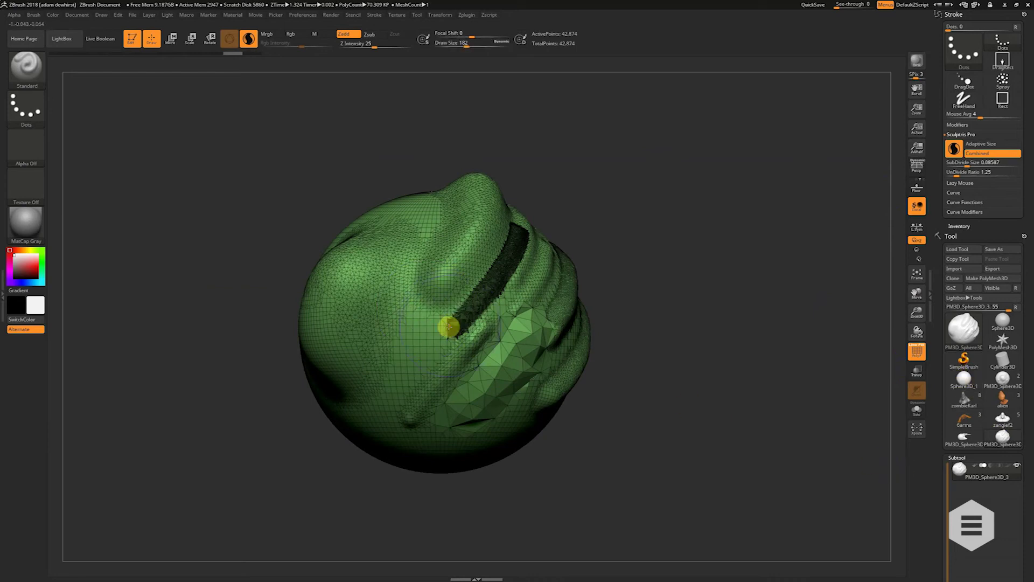
{"action": "left_click_drag", "start_coordinate": [307, 163], "coordinate": [535, 330]}
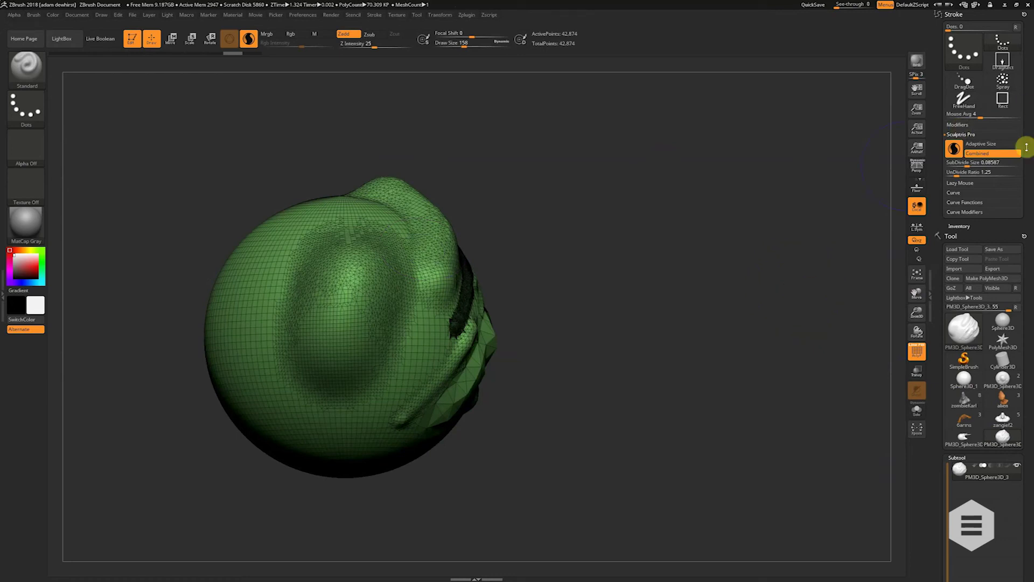
- Switch to the Sphere3D primitive and convert it to a PolyMesh3D
{"action": "left_click", "coordinate": [950, 236]}
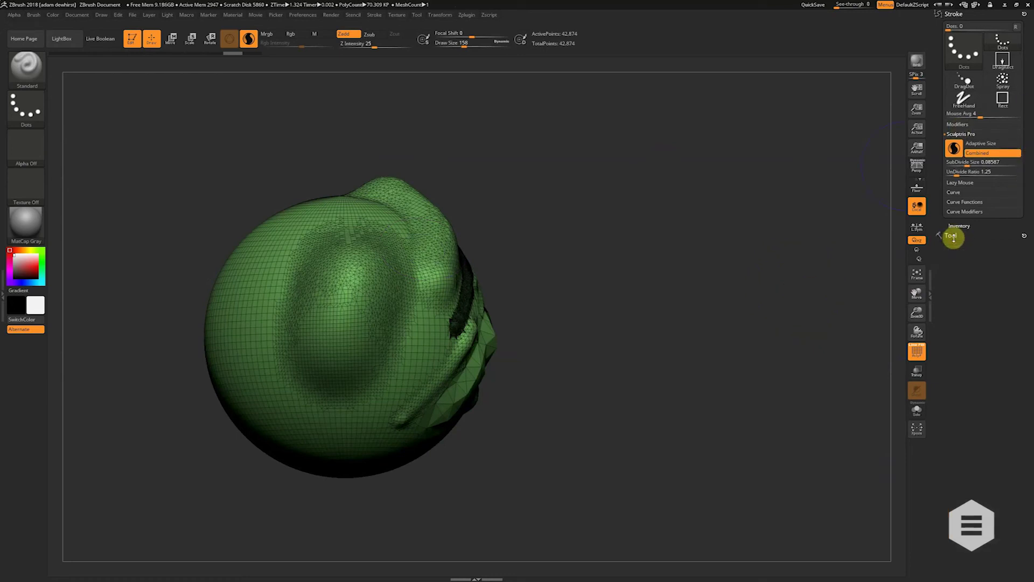
{"action": "left_click", "coordinate": [953, 233]}
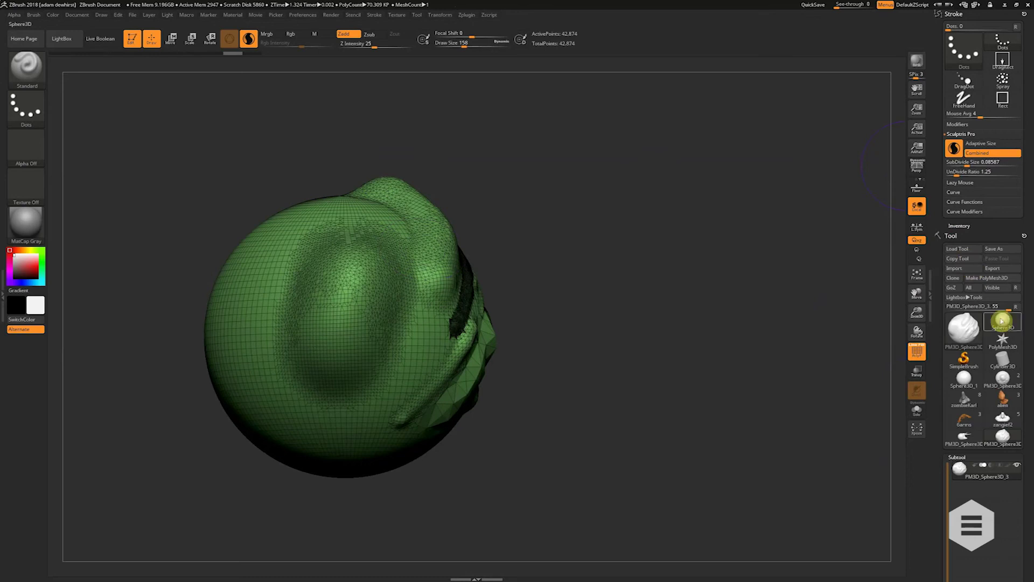
{"action": "left_click", "coordinate": [1002, 320]}
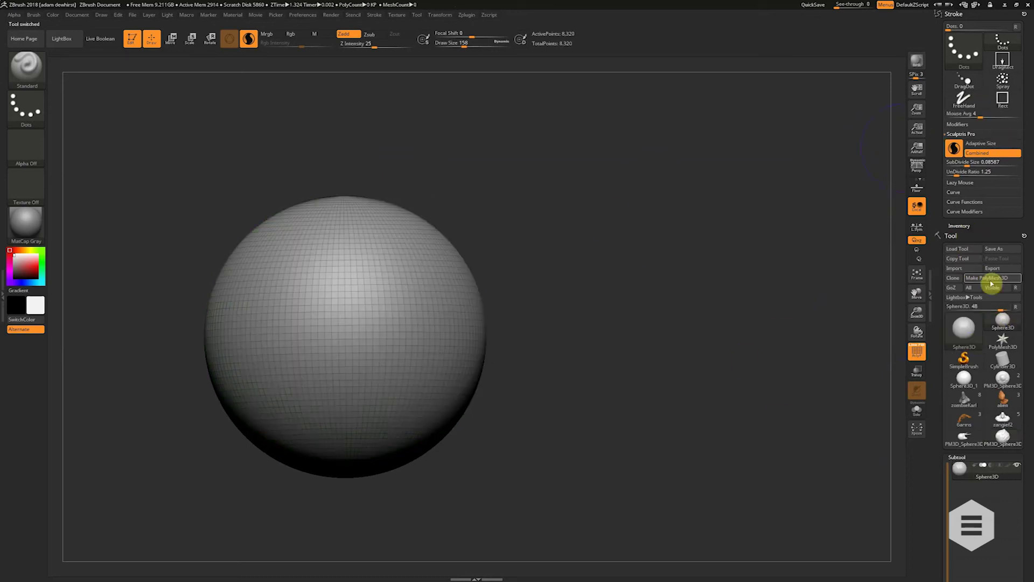
{"action": "left_click", "coordinate": [991, 279]}
- With Adaptive Size on, SubDivide Size 1.08101 and draw size 234, sculpt a symmetrical pair of horns on the sphere's upper sides
{"action": "left_click_drag", "start_coordinate": [378, 302], "coordinate": [380, 302]}
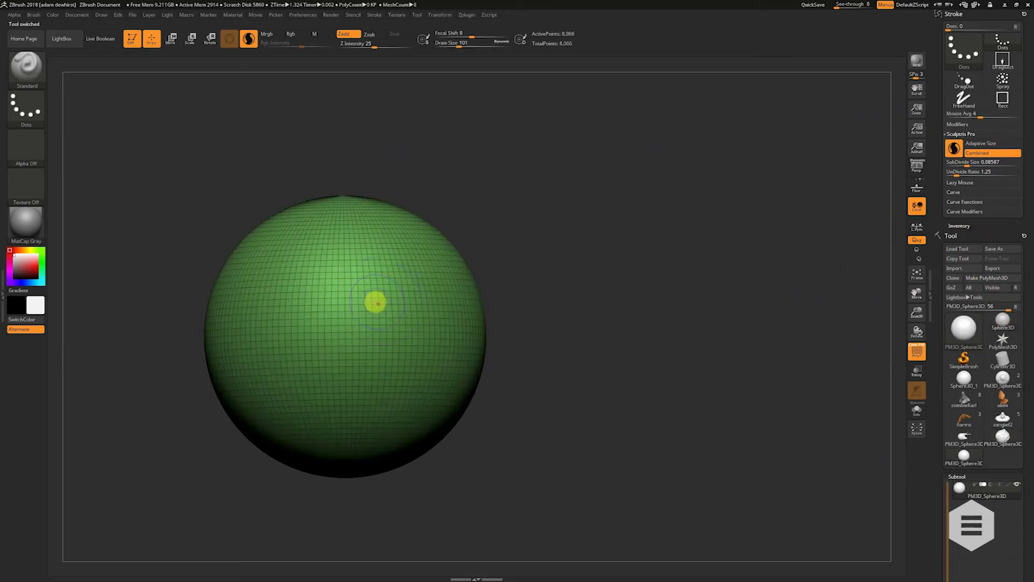
{"action": "left_click_drag", "start_coordinate": [916, 314], "coordinate": [912, 302]}
{"action": "left_click_drag", "start_coordinate": [918, 294], "coordinate": [979, 308]}
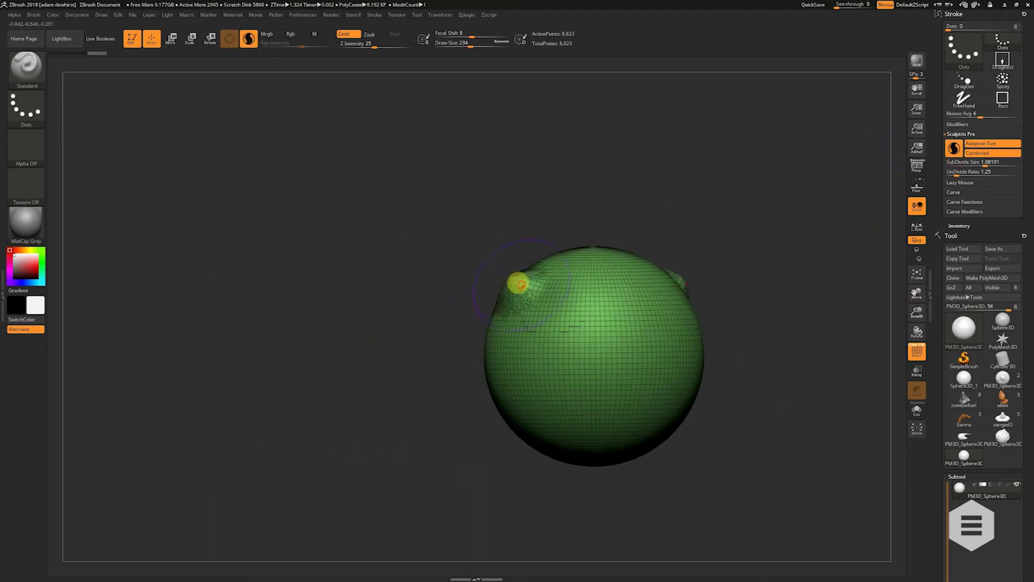
{"action": "left_click_drag", "start_coordinate": [517, 281], "coordinate": [502, 248]}
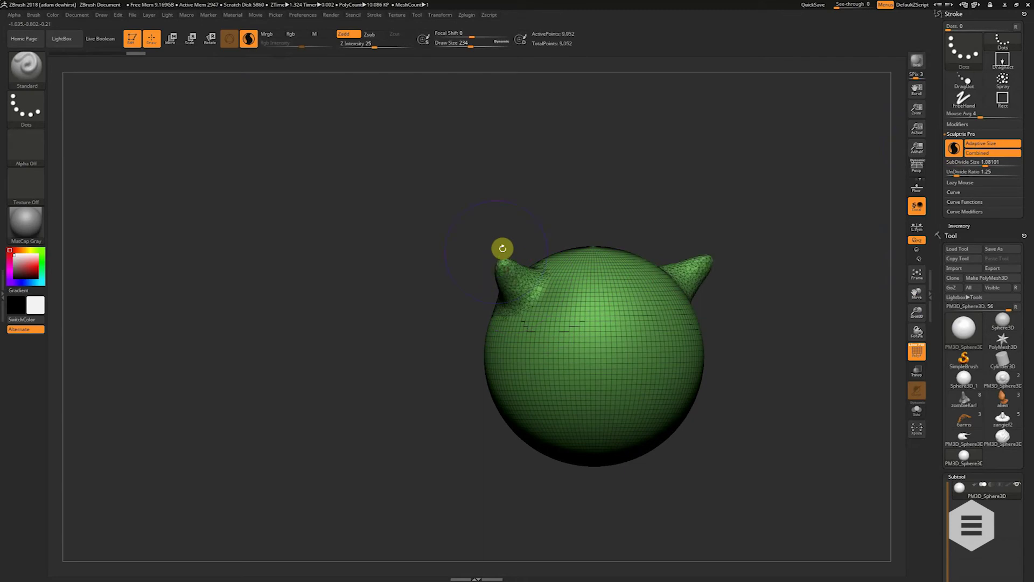
{"action": "left_click", "coordinate": [26, 68]}
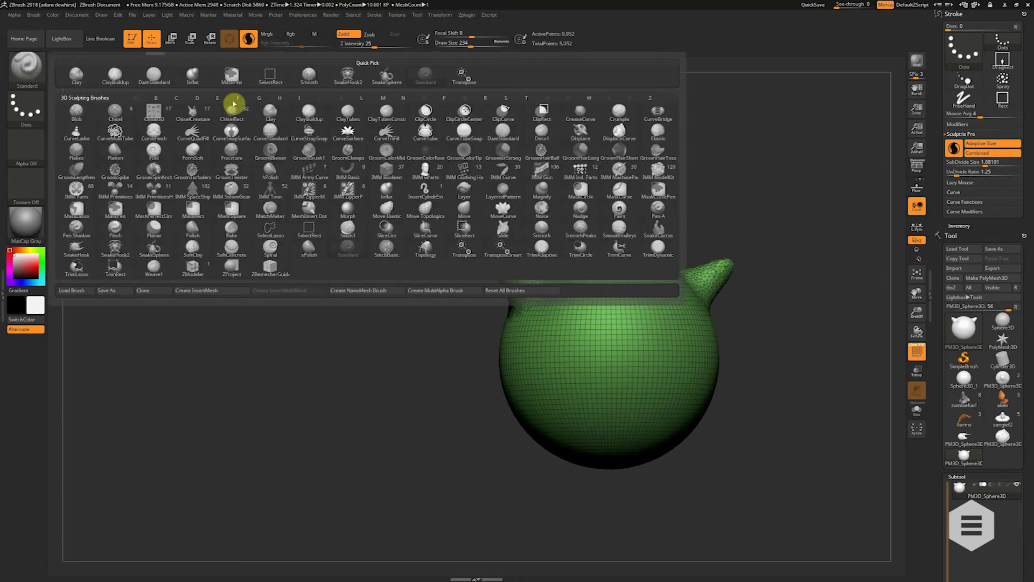
{"action": "left_click", "coordinate": [392, 86]}
{"action": "mouse_move", "coordinate": [624, 213]}
{"action": "left_mouse_down"}
{"action": "mouse_move", "coordinate": [557, 286]}
{"action": "mouse_move", "coordinate": [632, 253]}
{"action": "left_mouse_up"}
{"action": "left_click_drag", "start_coordinate": [719, 227], "coordinate": [732, 214]}
{"action": "key", "text": "ctrl+z"}
{"action": "key", "text": "ctrl+z"}
{"action": "key", "text": "ctrl+z"}
- Pull the horns into long thin spikes with the SnakeHook2 brush and form two eye sockets on the face
{"action": "left_click", "coordinate": [26, 67]}
{"action": "left_click", "coordinate": [348, 75]}
{"action": "mouse_move", "coordinate": [708, 231]}
{"action": "left_mouse_down"}
{"action": "mouse_move", "coordinate": [729, 186]}
{"action": "mouse_move", "coordinate": [701, 166]}
{"action": "mouse_move", "coordinate": [679, 175]}
{"action": "mouse_move", "coordinate": [675, 207]}
{"action": "left_mouse_up"}
{"action": "left_click_drag", "start_coordinate": [629, 294], "coordinate": [618, 289], "text": "ctrl"}
{"action": "key", "text": "ctrl+z"}
{"action": "left_click_drag", "start_coordinate": [650, 187], "coordinate": [643, 209]}
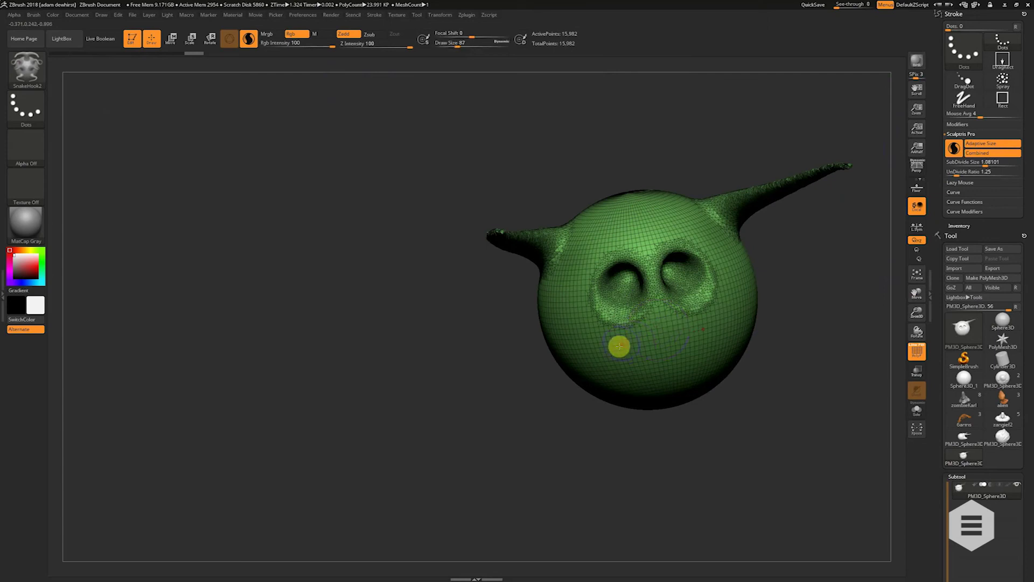
- Carve a wide mouth below the eyes with the DamStandard brush, and turn off the polyframe display
{"action": "left_click", "coordinate": [34, 85]}
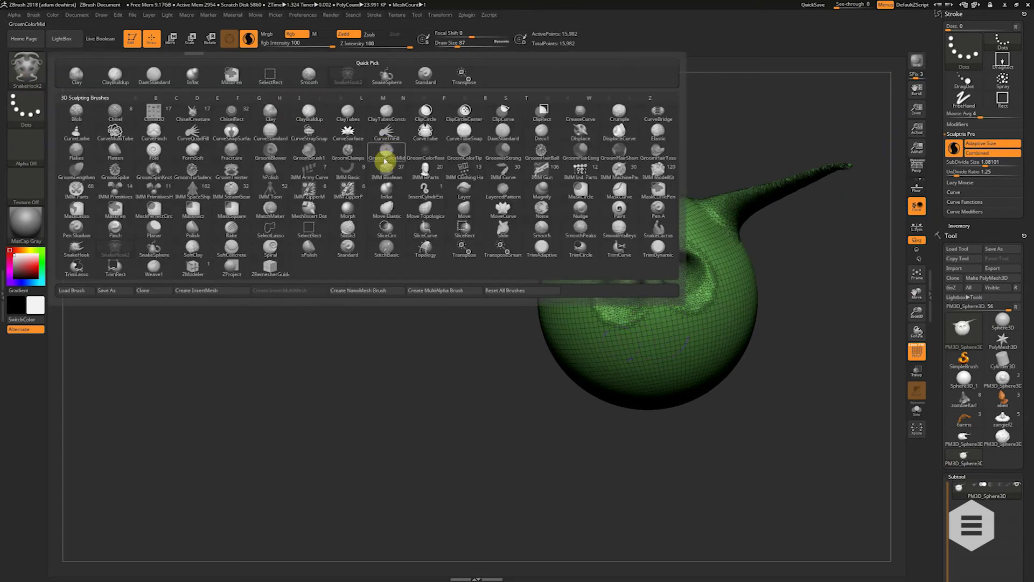
{"action": "left_click", "coordinate": [499, 133]}
{"action": "mouse_move", "coordinate": [577, 341]}
{"action": "left_mouse_down"}
{"action": "mouse_move", "coordinate": [663, 343]}
{"action": "mouse_move", "coordinate": [779, 295]}
{"action": "mouse_move", "coordinate": [759, 298]}
{"action": "left_mouse_up"}
{"action": "mouse_move", "coordinate": [580, 338]}
{"action": "left_mouse_down"}
{"action": "mouse_move", "coordinate": [623, 344]}
{"action": "mouse_move", "coordinate": [700, 328]}
{"action": "left_mouse_up"}
{"action": "mouse_move", "coordinate": [754, 386]}
{"action": "left_mouse_down"}
{"action": "mouse_move", "coordinate": [764, 344]}
{"action": "mouse_move", "coordinate": [831, 307]}
{"action": "mouse_move", "coordinate": [641, 321]}
{"action": "mouse_move", "coordinate": [702, 333]}
{"action": "mouse_move", "coordinate": [685, 339]}
{"action": "mouse_move", "coordinate": [731, 322]}
{"action": "mouse_move", "coordinate": [710, 321]}
{"action": "mouse_move", "coordinate": [787, 305]}
{"action": "mouse_move", "coordinate": [821, 266]}
{"action": "left_mouse_up"}
{"action": "left_click", "coordinate": [916, 351]}
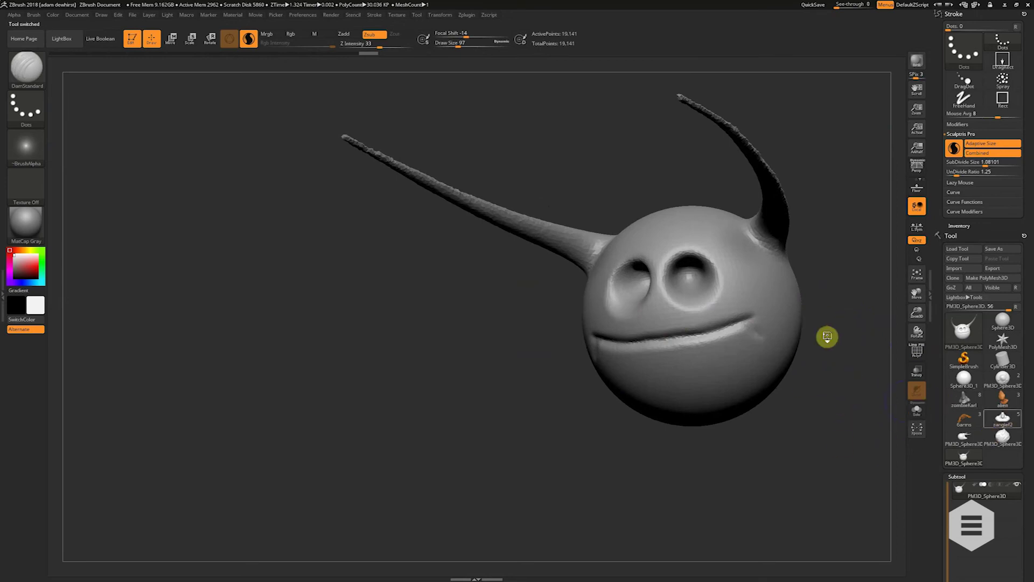
- Switch to the zangief2 character model and set the DamStandard brush's draw size to 65
{"action": "mouse_move", "coordinate": [878, 276]}
{"action": "left_mouse_down"}
{"action": "mouse_move", "coordinate": [860, 249]}
{"action": "mouse_move", "coordinate": [808, 266]}
{"action": "mouse_move", "coordinate": [803, 256]}
{"action": "mouse_move", "coordinate": [655, 322]}
{"action": "left_mouse_up"}
{"action": "left_click", "coordinate": [507, 340]}
{"action": "left_click_drag", "start_coordinate": [727, 253], "coordinate": [733, 283]}
{"action": "left_click_drag", "start_coordinate": [630, 221], "coordinate": [609, 254], "text": "shift"}
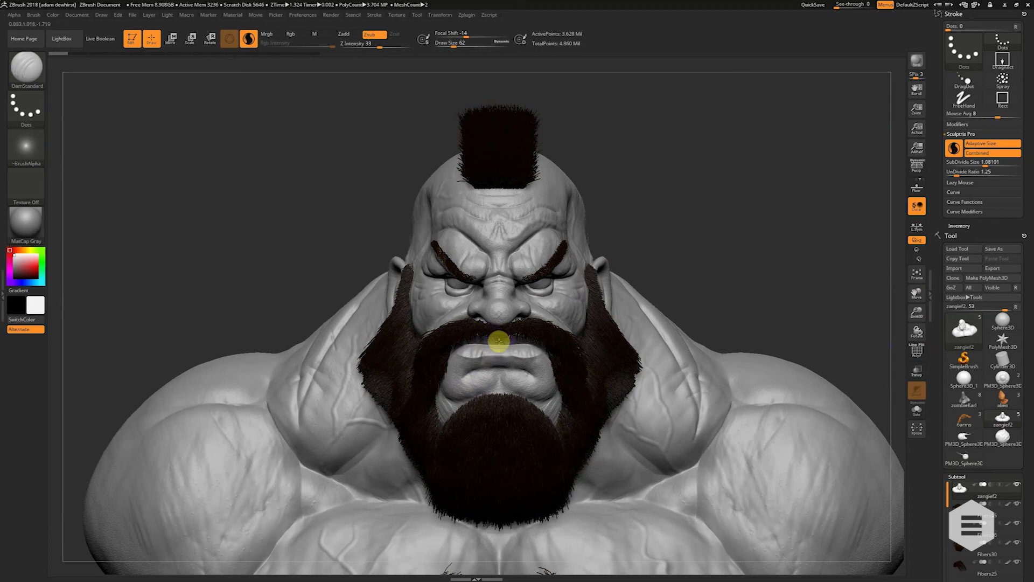
{"action": "key", "text": "]"}
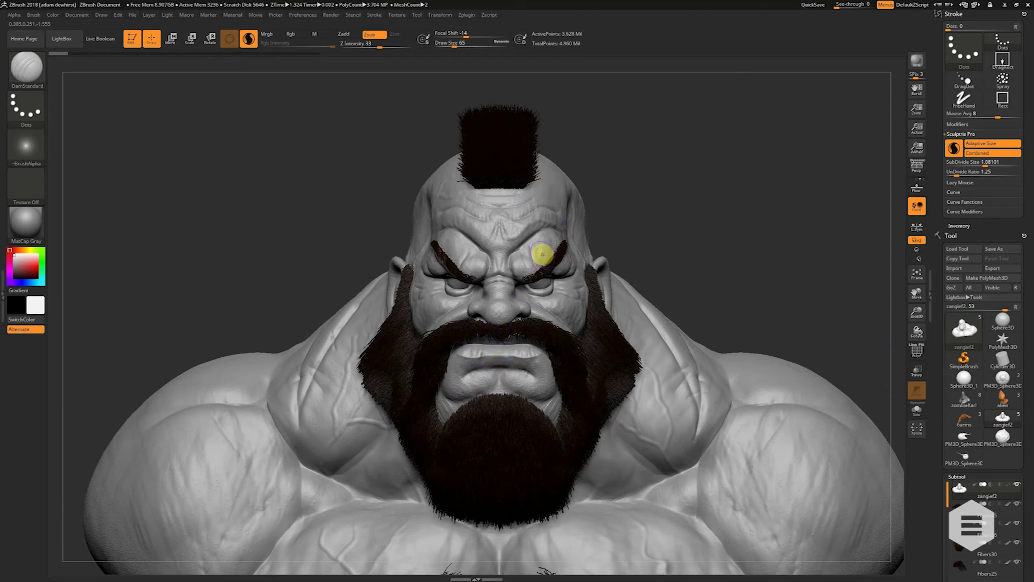
- Expand the zangief2 model's Geometry settings to examine its subdivision options
{"action": "left_click_drag", "start_coordinate": [916, 313], "coordinate": [739, 207]}
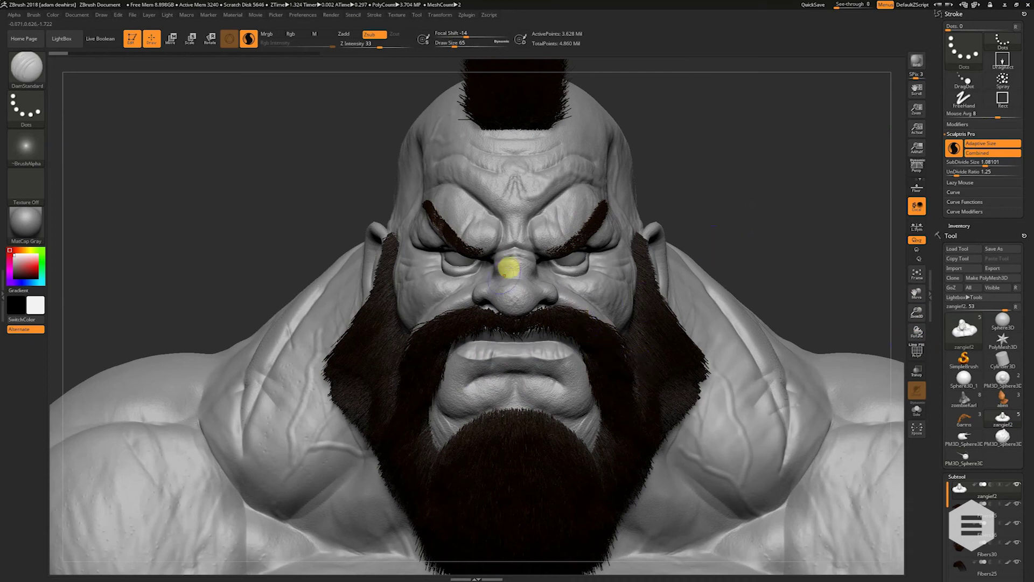
{"action": "left_click_drag", "start_coordinate": [757, 211], "coordinate": [741, 239]}
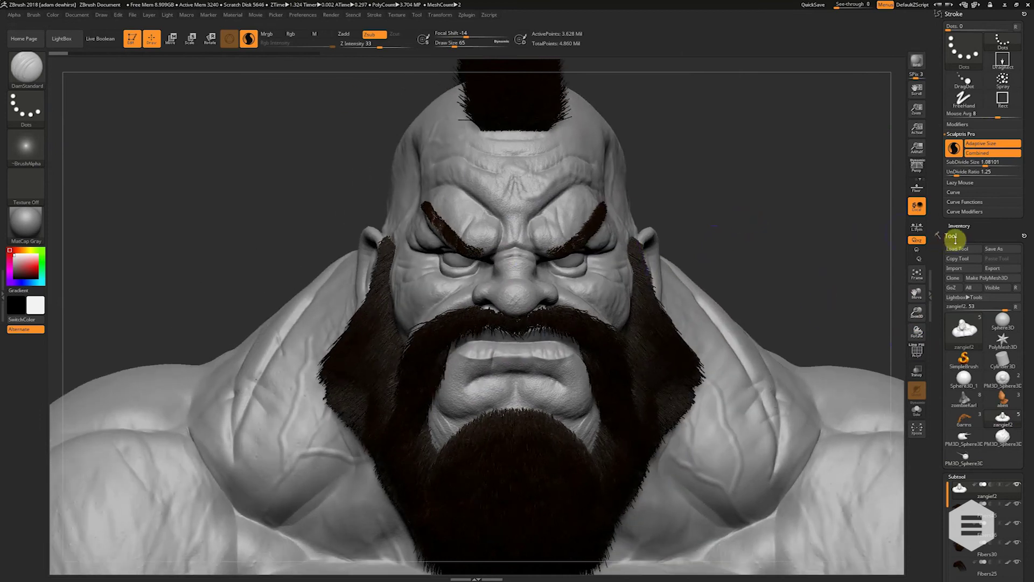
{"action": "left_click", "coordinate": [961, 477]}
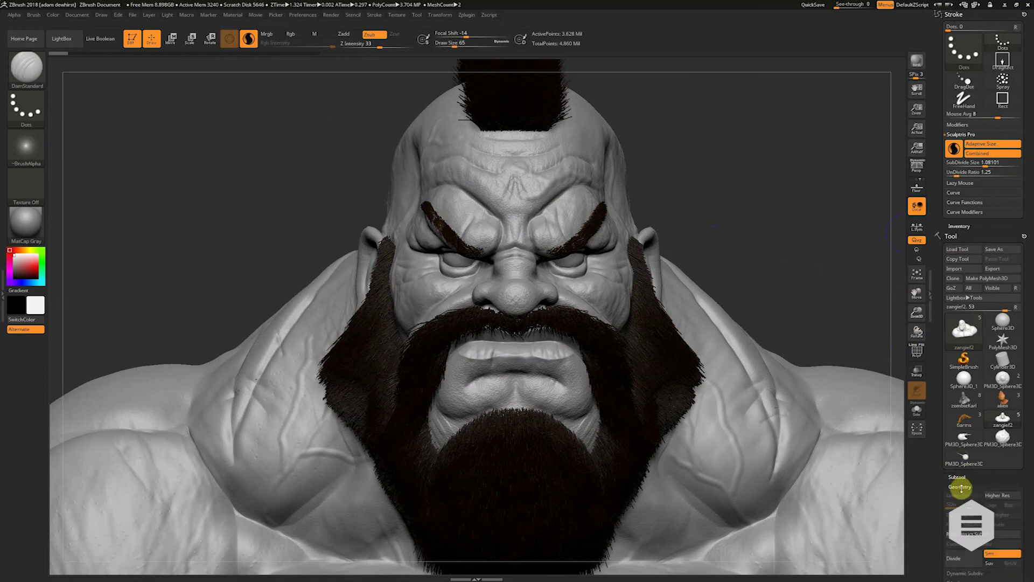
{"action": "left_click_drag", "start_coordinate": [916, 318], "coordinate": [918, 353]}
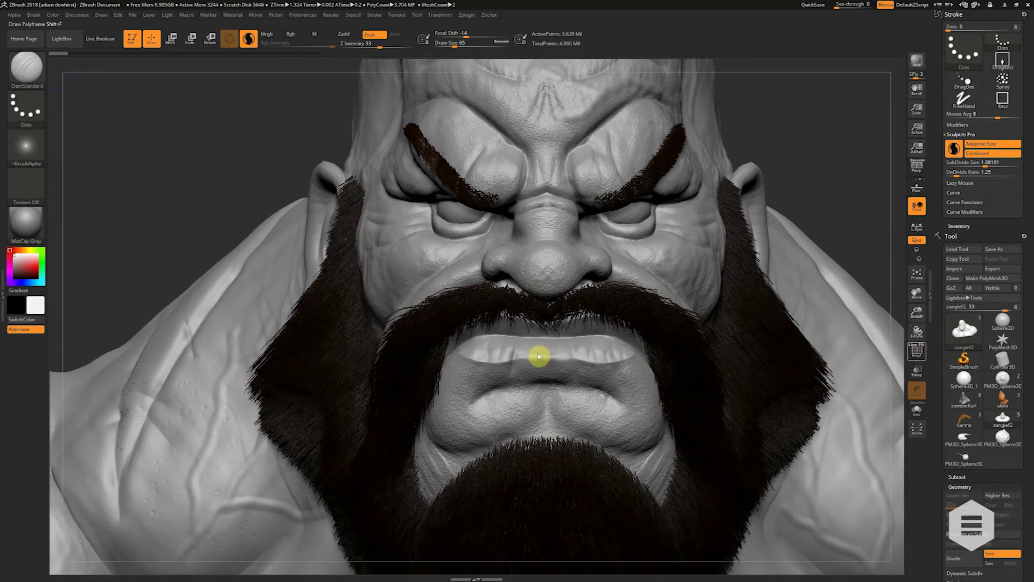
- Turn on the polyframe display, set the DamStandard draw size to 25, and carve a short crease in the middle of the upper lip
{"action": "key", "text": "shift+f"}
{"action": "key", "text": "["}
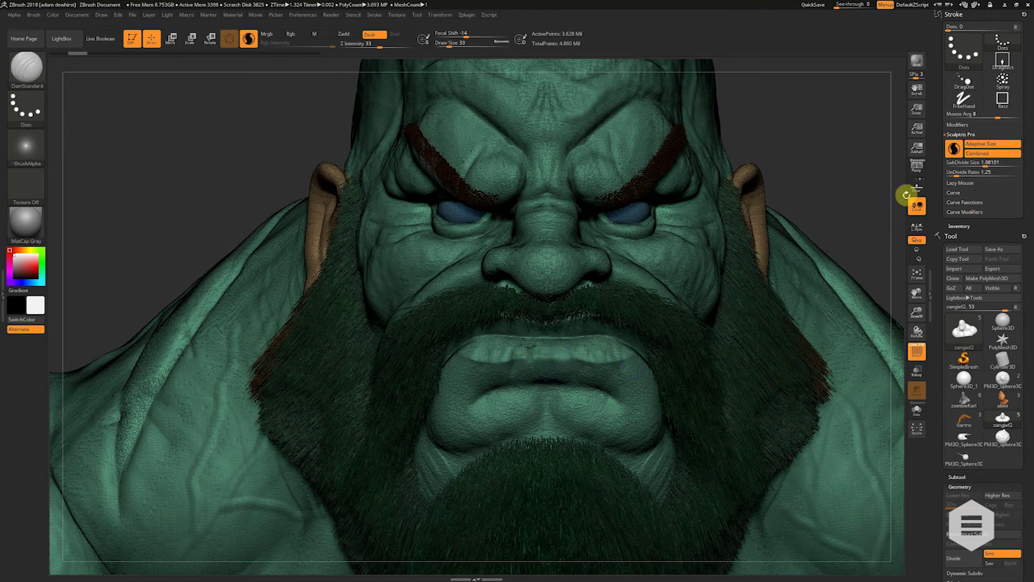
{"action": "key", "text": "["}
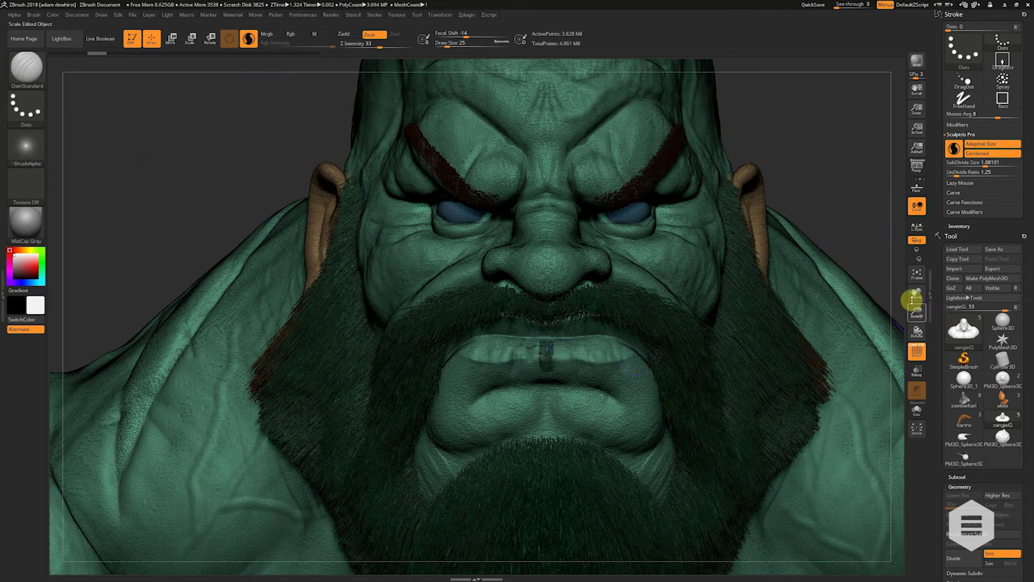
- Turn off the polyframe display and carve fine vertical creases across the character's upper lip with the DamStandard brush
{"action": "mouse_move", "coordinate": [917, 314]}
{"action": "left_mouse_down"}
{"action": "mouse_move", "coordinate": [926, 329]}
{"action": "mouse_move", "coordinate": [571, 345]}
{"action": "mouse_move", "coordinate": [577, 371]}
{"action": "mouse_move", "coordinate": [575, 339]}
{"action": "left_mouse_up"}
{"action": "key", "text": "s"}
{"action": "left_click", "coordinate": [917, 354]}
{"action": "left_click_drag", "start_coordinate": [463, 336], "coordinate": [443, 345]}
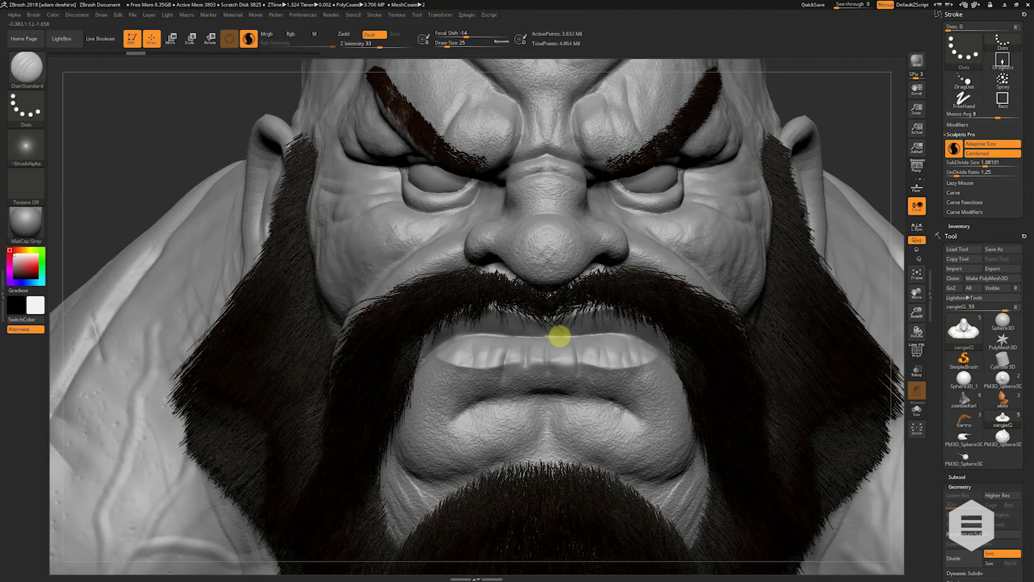
{"action": "left_click_drag", "start_coordinate": [614, 321], "coordinate": [587, 315]}
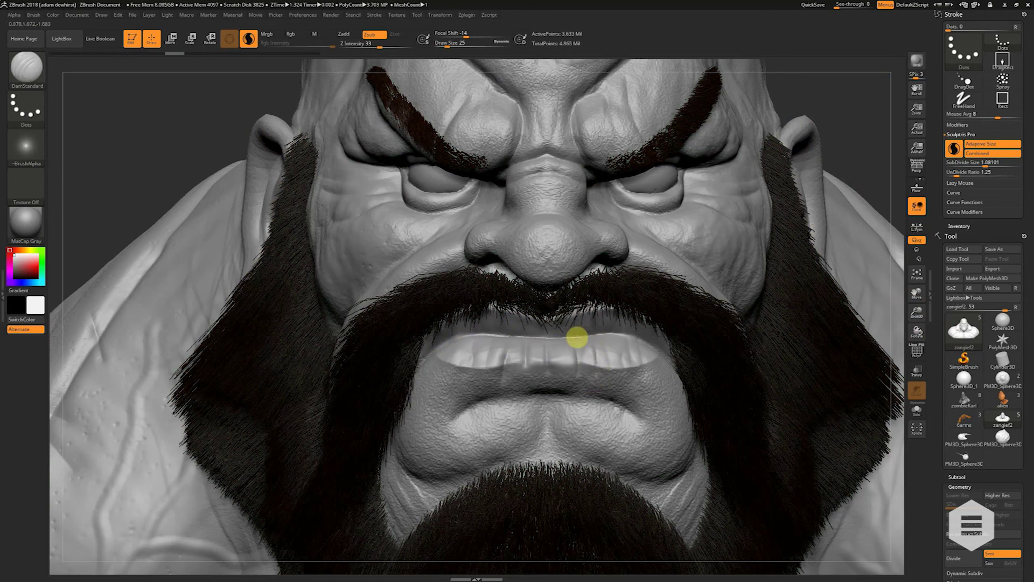
{"action": "left_click_drag", "start_coordinate": [573, 316], "coordinate": [504, 324]}
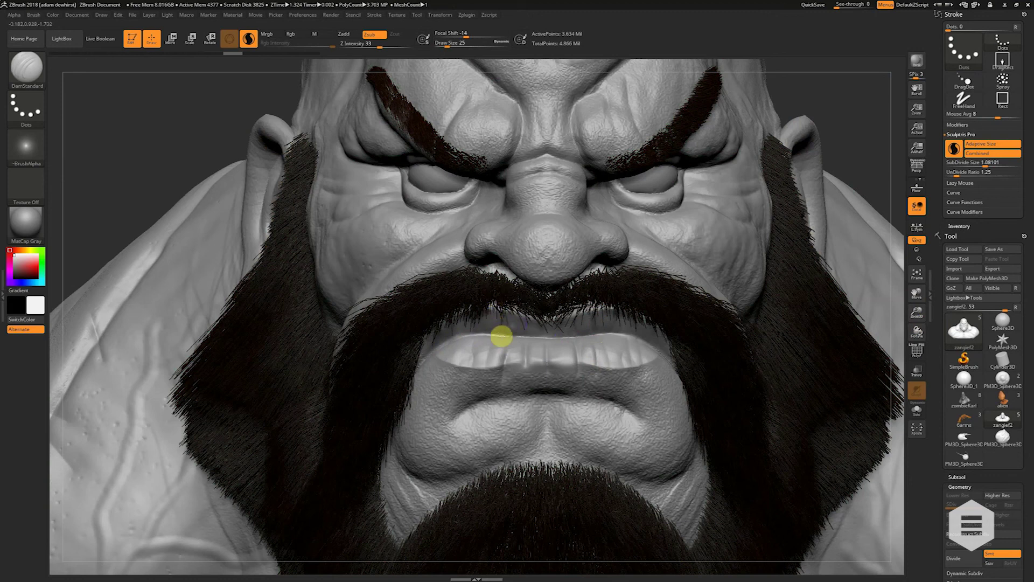
{"action": "left_click_drag", "start_coordinate": [501, 343], "coordinate": [473, 309]}
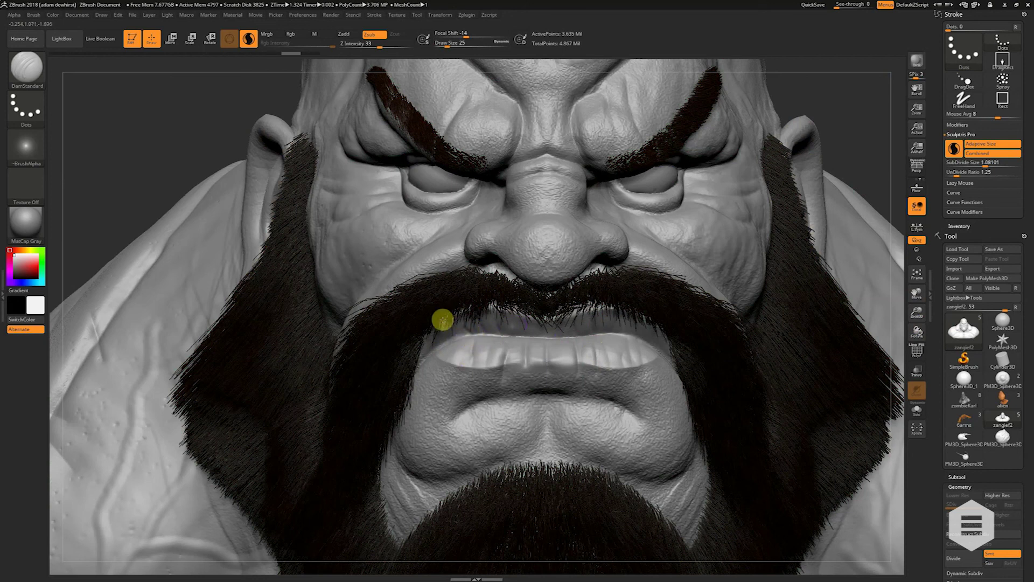
{"action": "left_click_drag", "start_coordinate": [459, 337], "coordinate": [456, 338]}
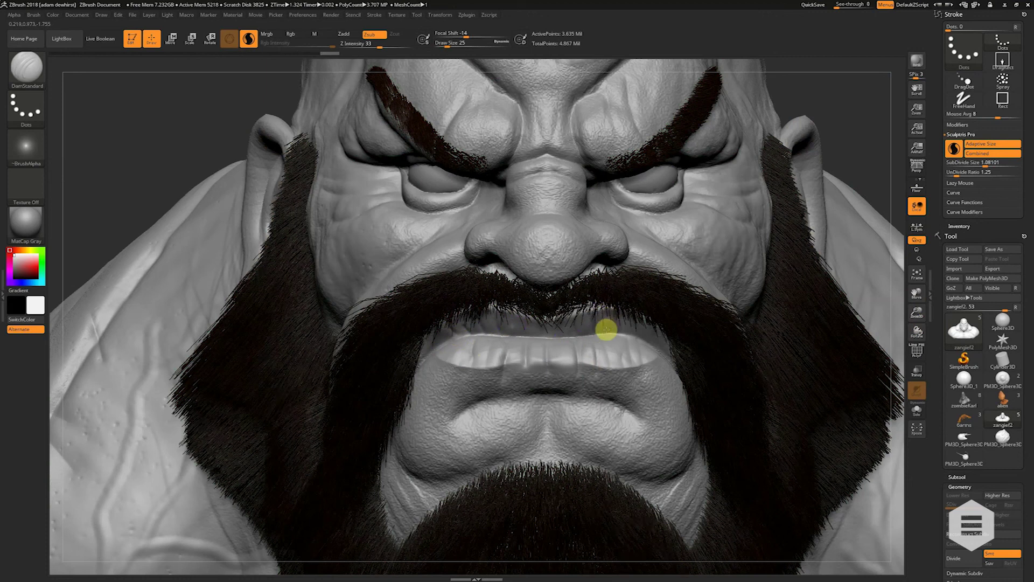
{"action": "left_click_drag", "start_coordinate": [606, 329], "coordinate": [586, 363]}
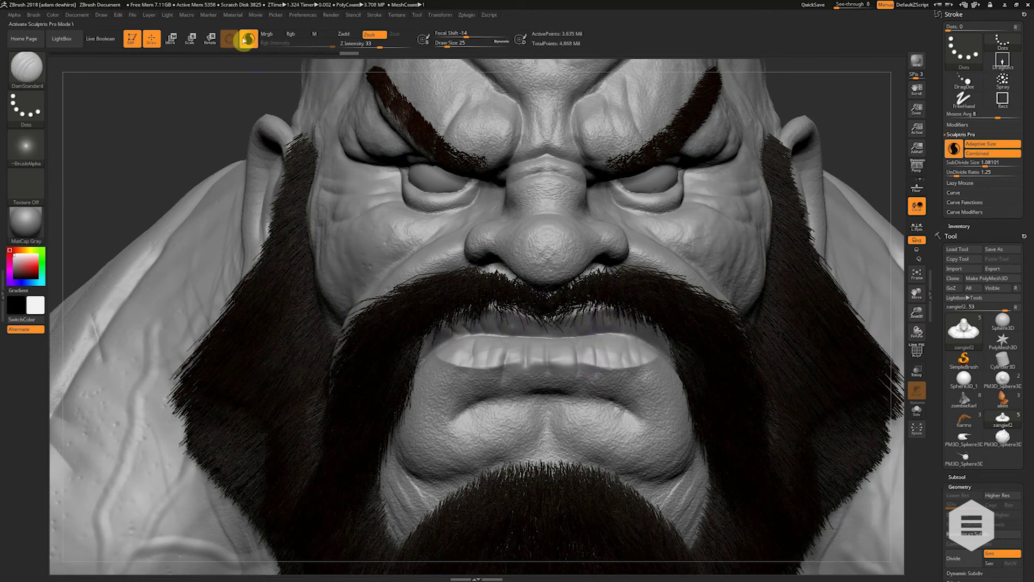